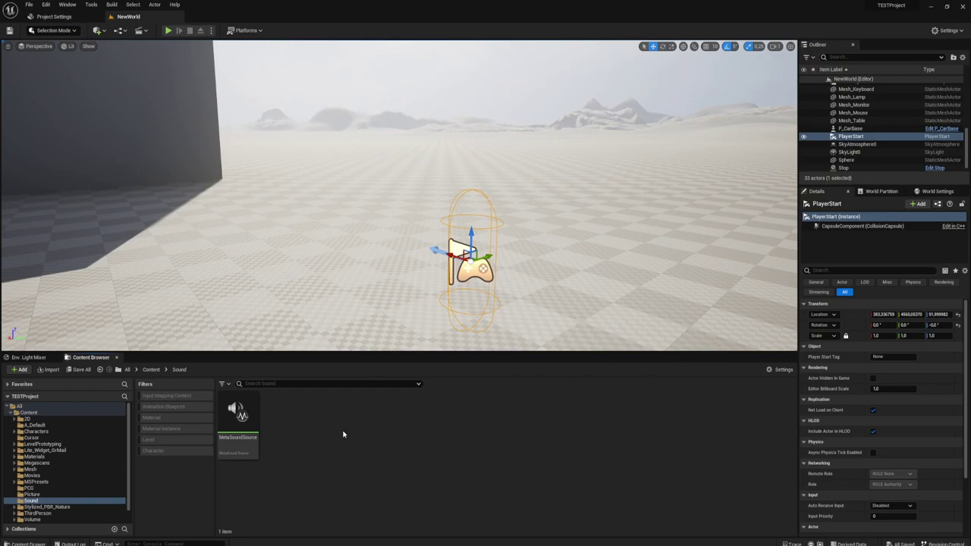
- Create a MetaSound Source named NewMetaSoundSource in the Sound folder and open it
right_click(352, 426)
mouse_move(379, 273)
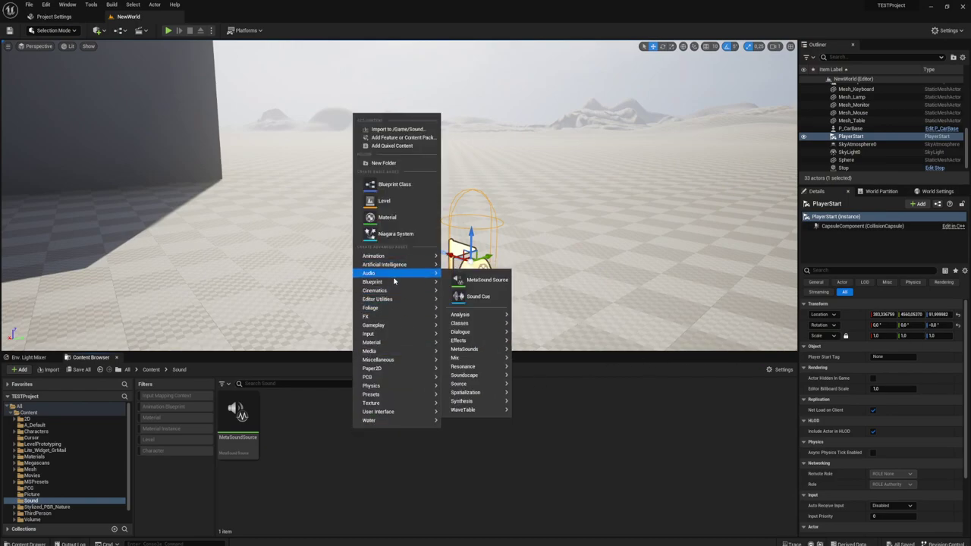
click(468, 282)
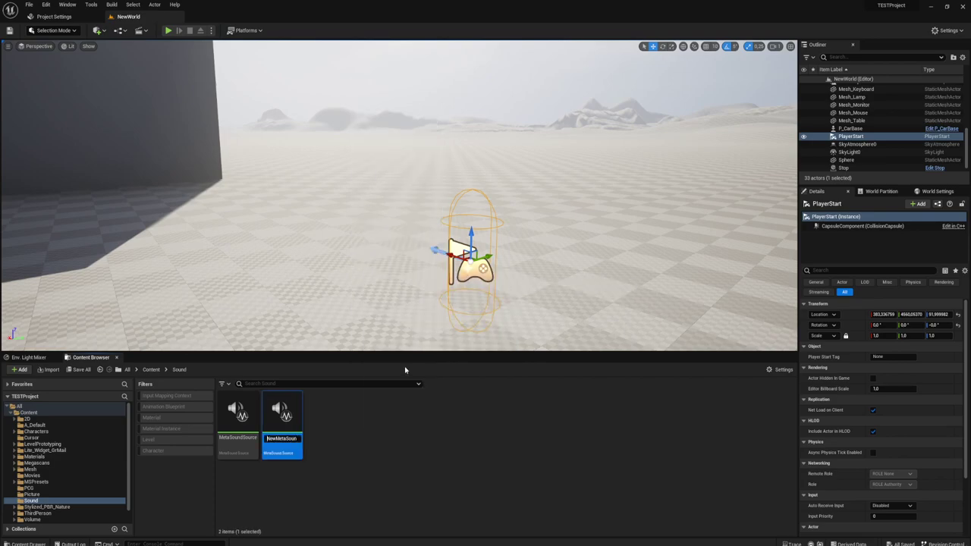
key(Return)
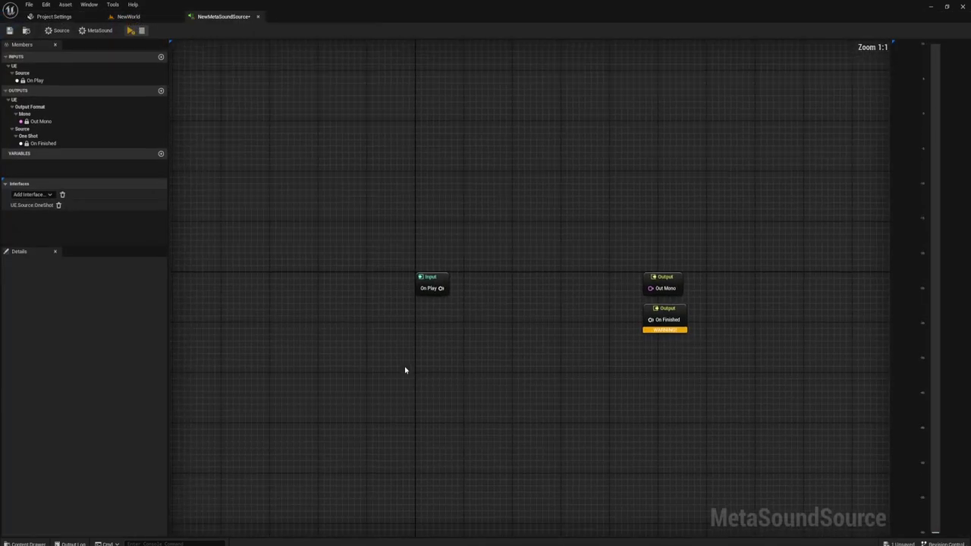
- Search the node list for 'wave' and add a Wave Player (Mono) node between Input and Output
right_drag(476, 353, 491, 289)
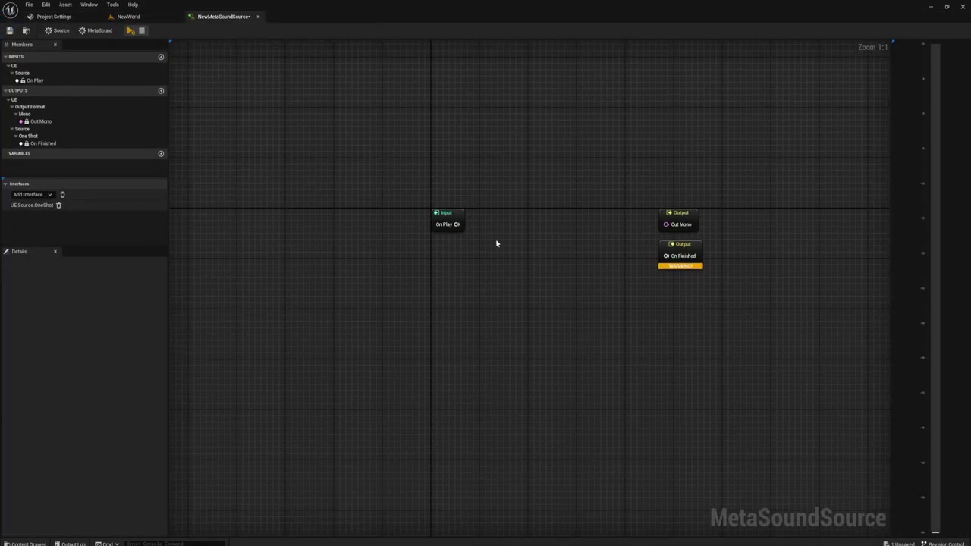
right_click(475, 176)
text(a)
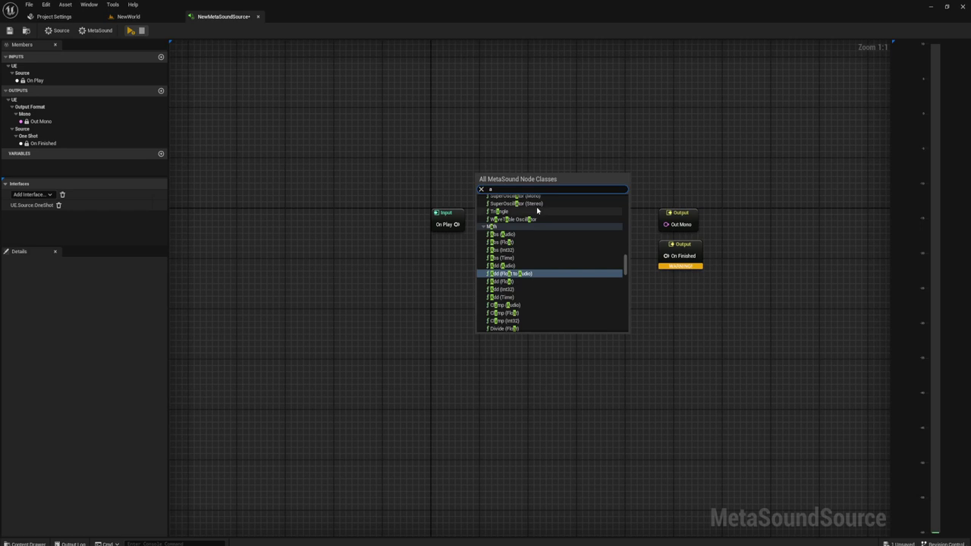
key(BackSpace)
text(wa)
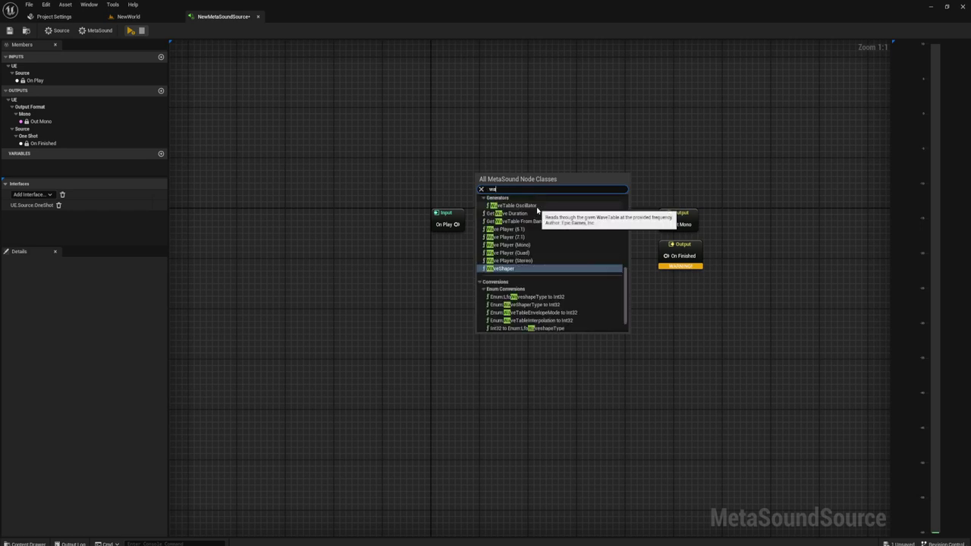
text(ve)
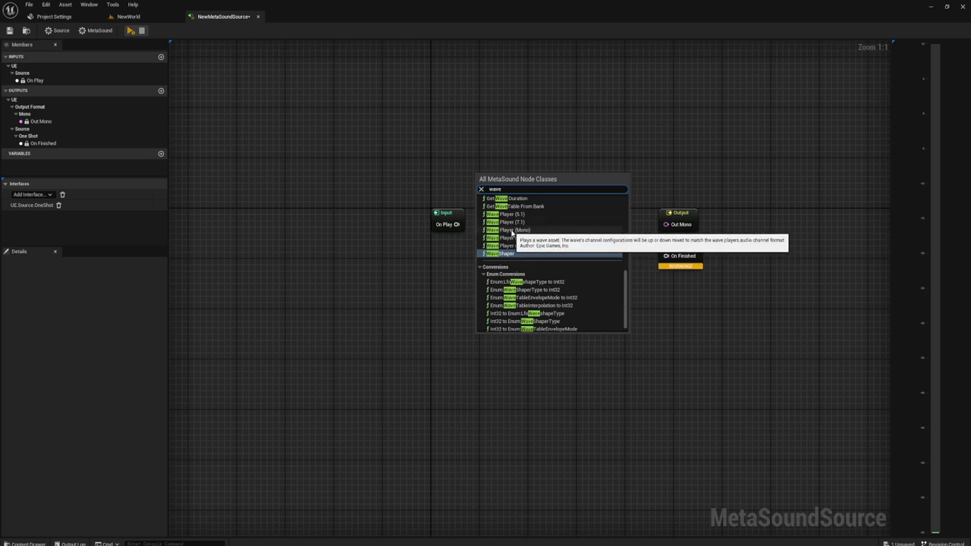
click(505, 230)
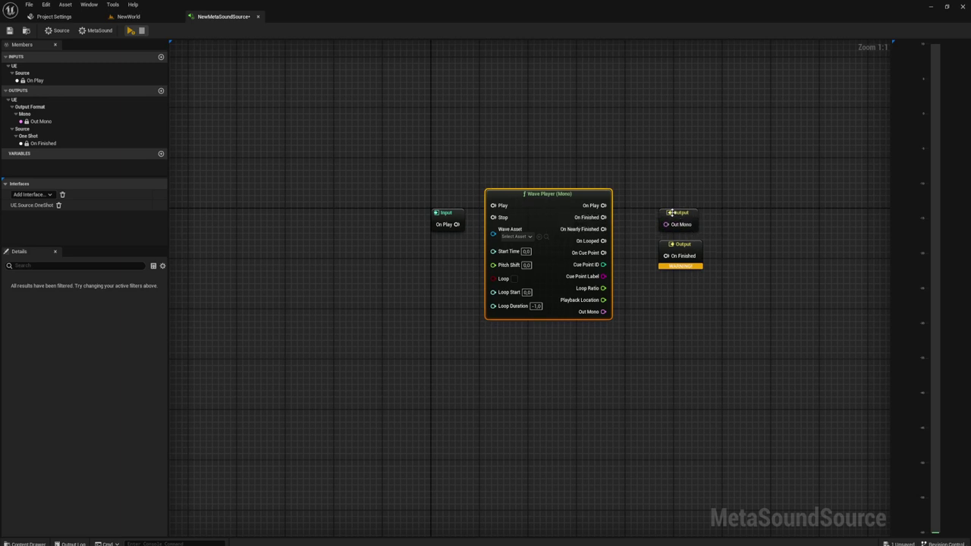
- Wire the Wave Player's Out Mono into the mono output and arrange the On Play and On Finished nodes
drag(672, 213, 646, 313)
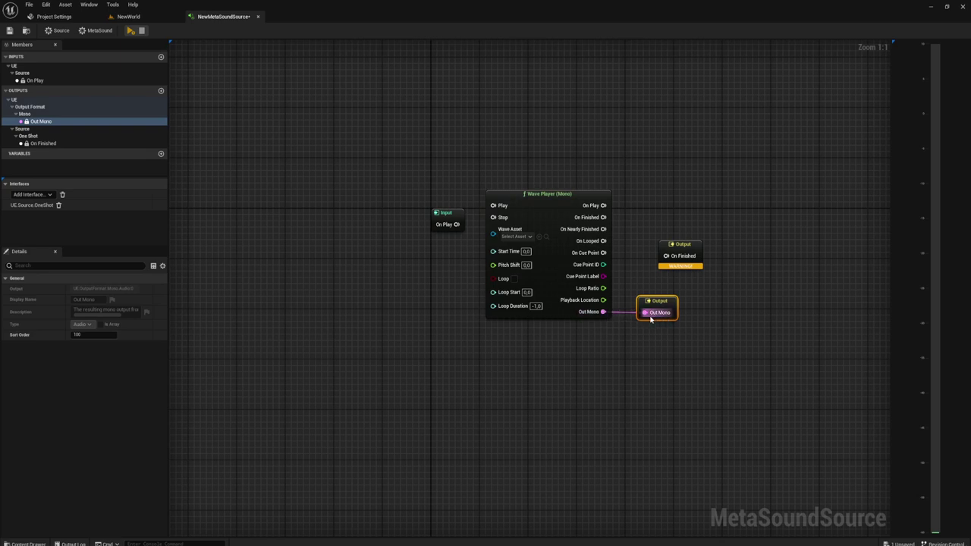
drag(681, 244, 666, 194)
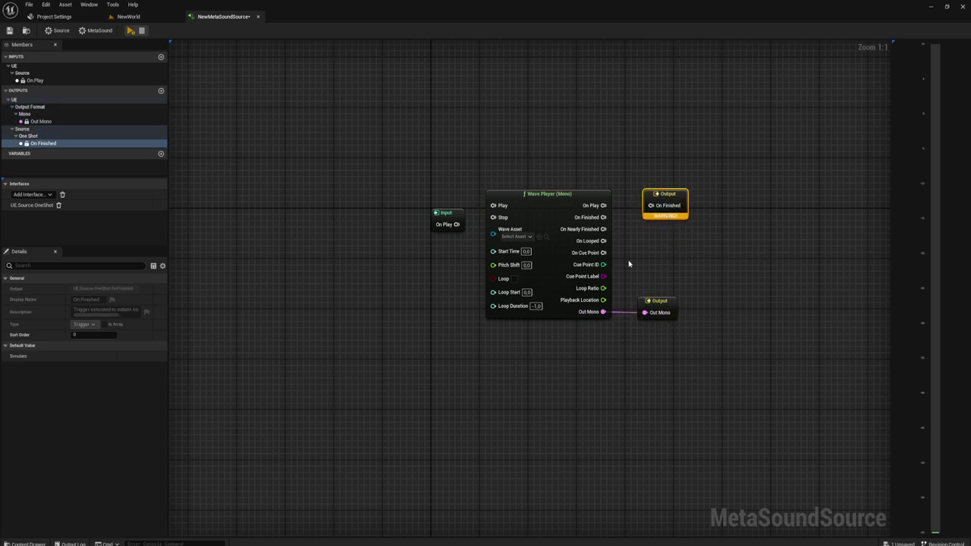
mouse_move(629, 264)
right_down()
mouse_move(704, 277)
mouse_move(634, 296)
right_up()
drag(486, 253, 395, 234)
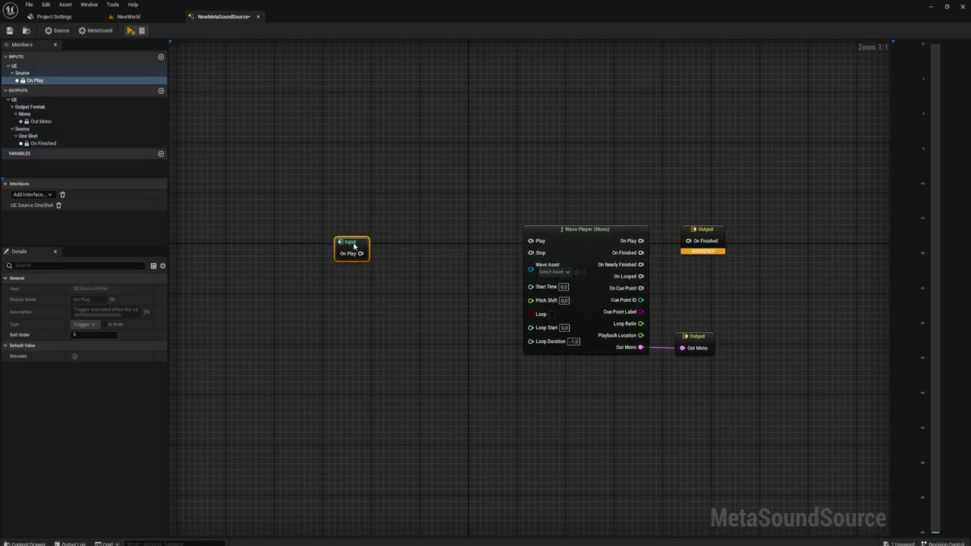
drag(679, 217, 784, 265)
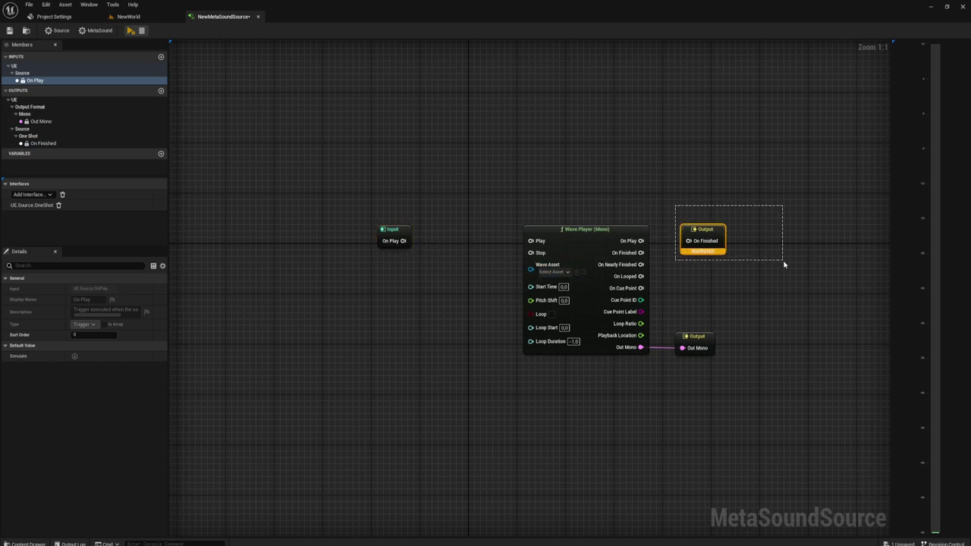
right_drag(397, 280, 438, 268)
- Connect On Play to the Wave Player's Play input and reposition the Input node beside it
drag(446, 228, 574, 228)
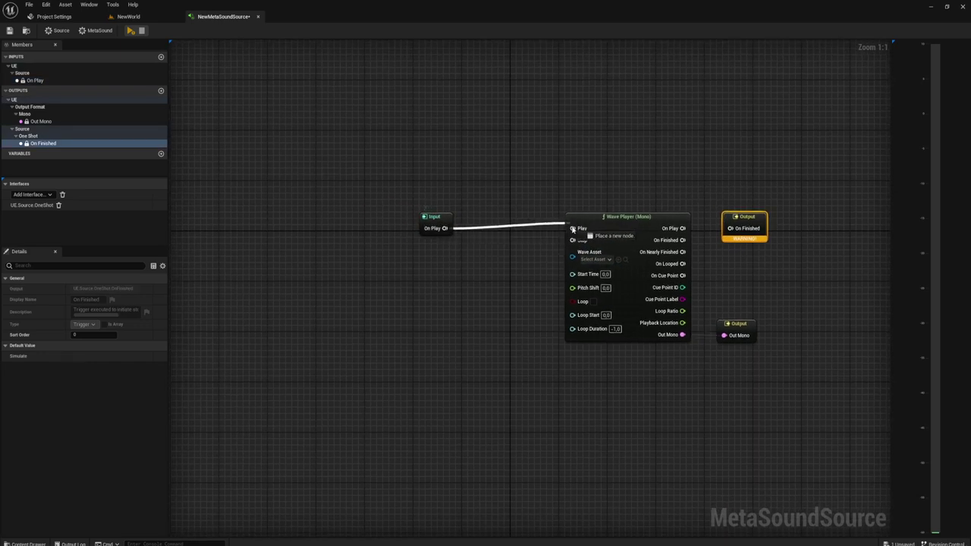
drag(437, 222, 512, 222)
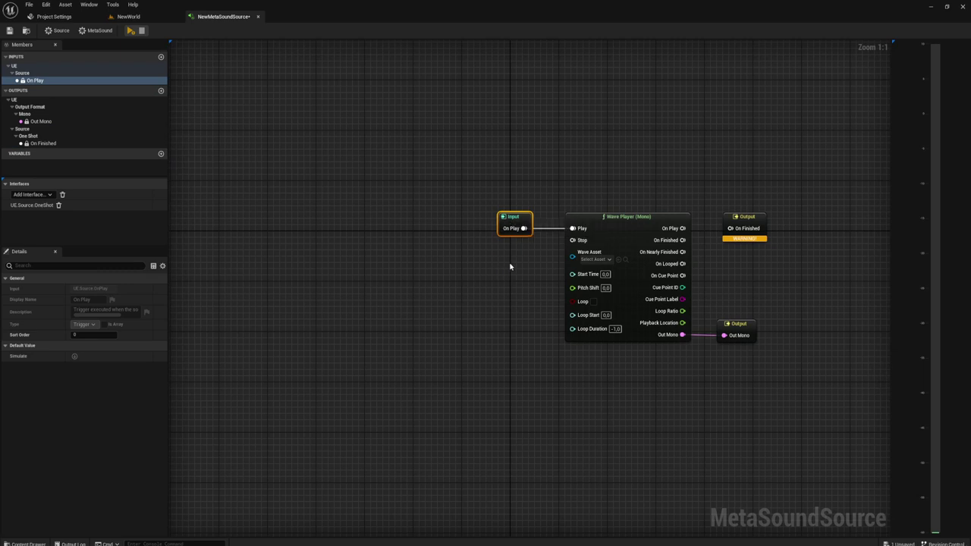
right_drag(486, 289, 483, 269)
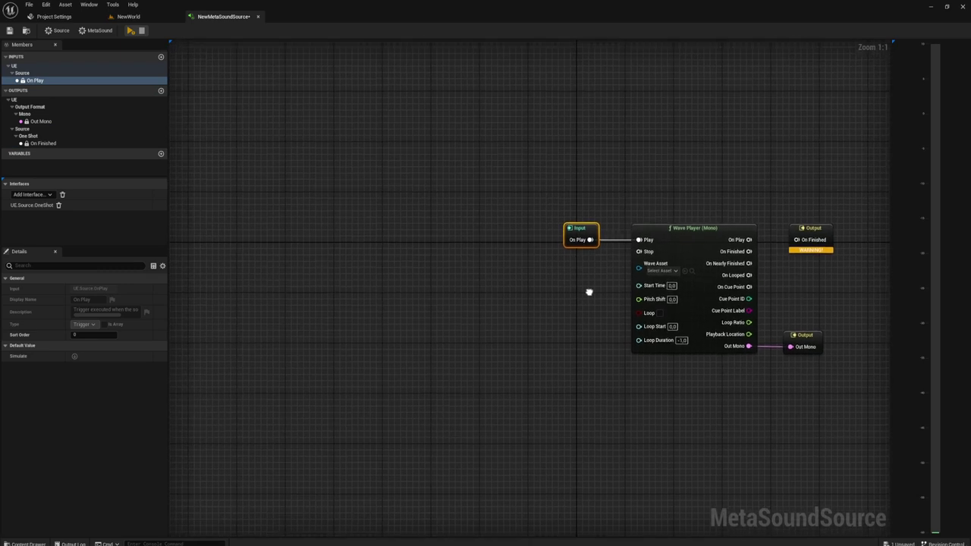
drag(494, 203, 488, 177)
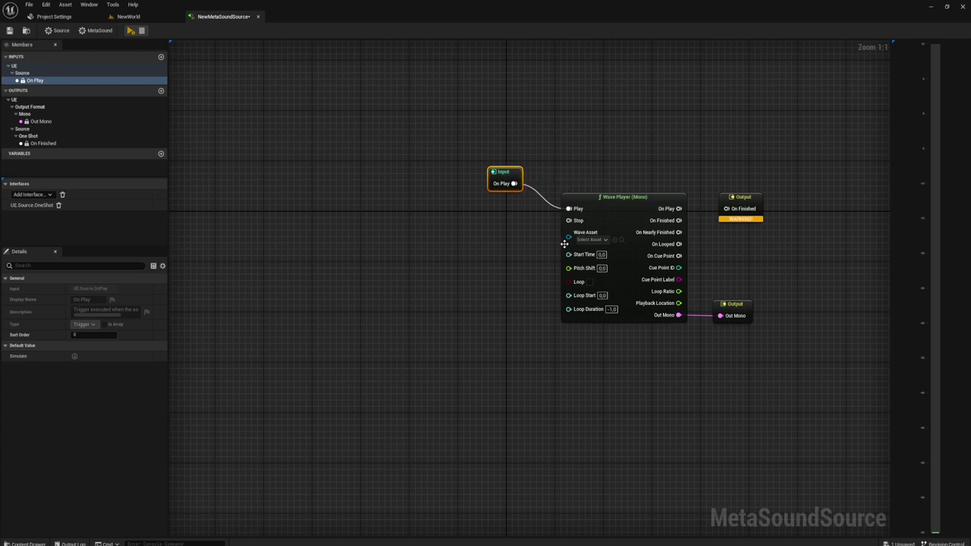
drag(569, 238, 489, 267)
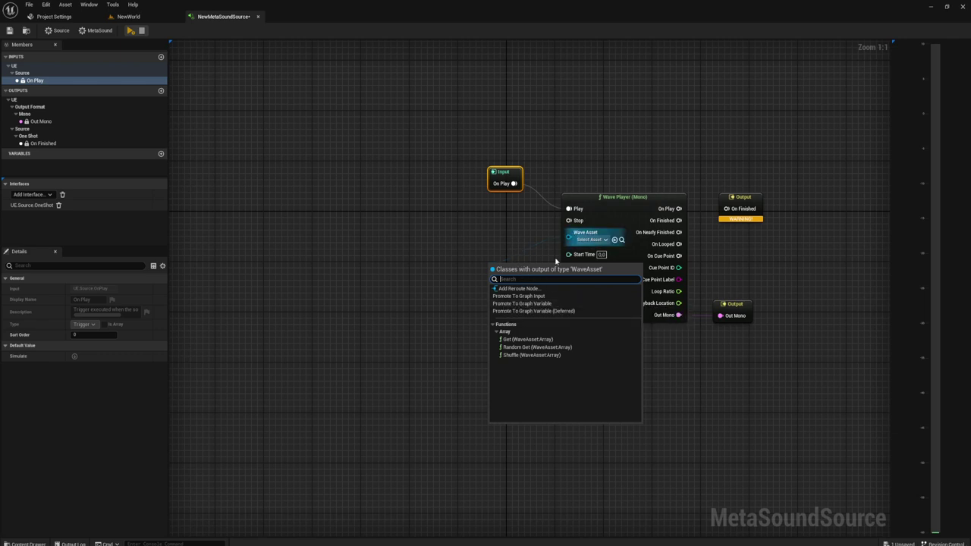
- Promote the Wave Asset pin to a graph variable and tick Is Array in Details
click(525, 306)
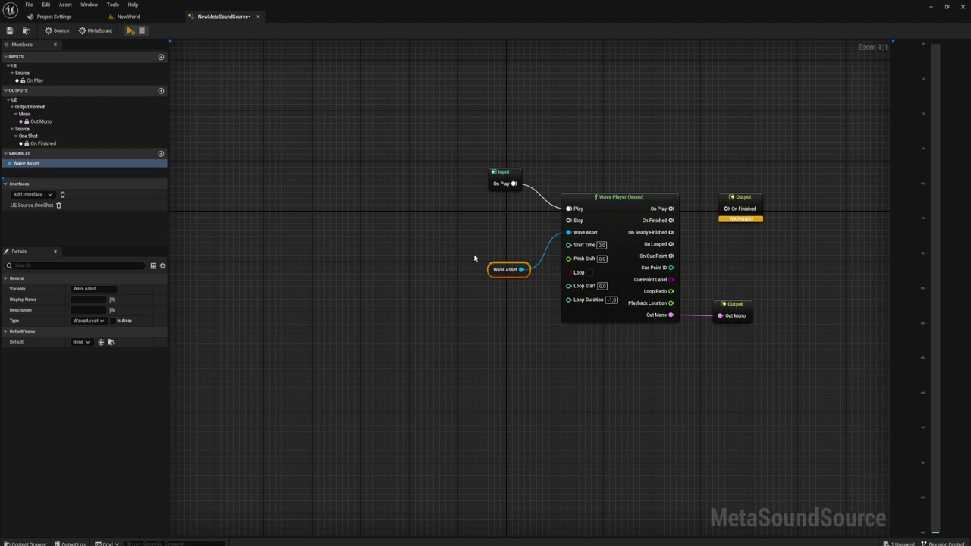
click(527, 289)
drag(519, 273, 494, 266)
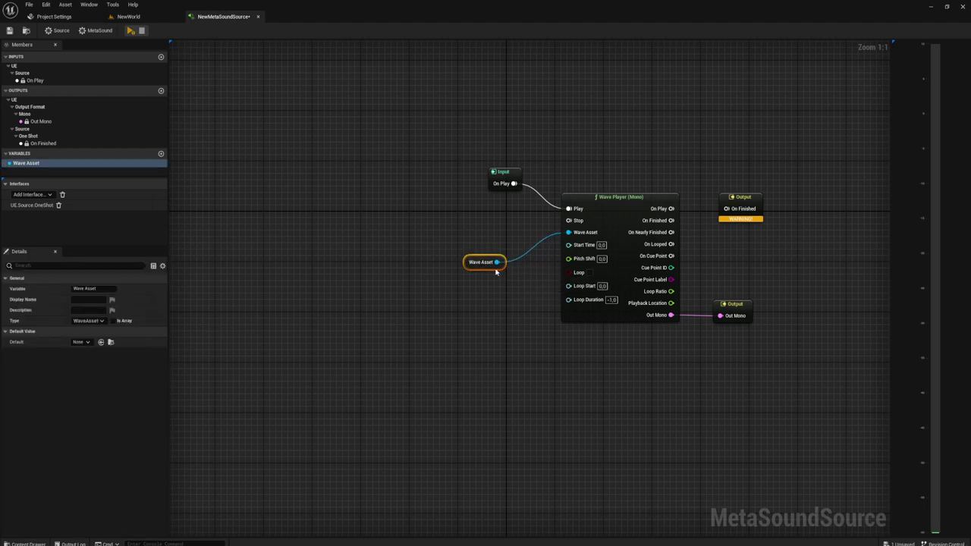
click(114, 321)
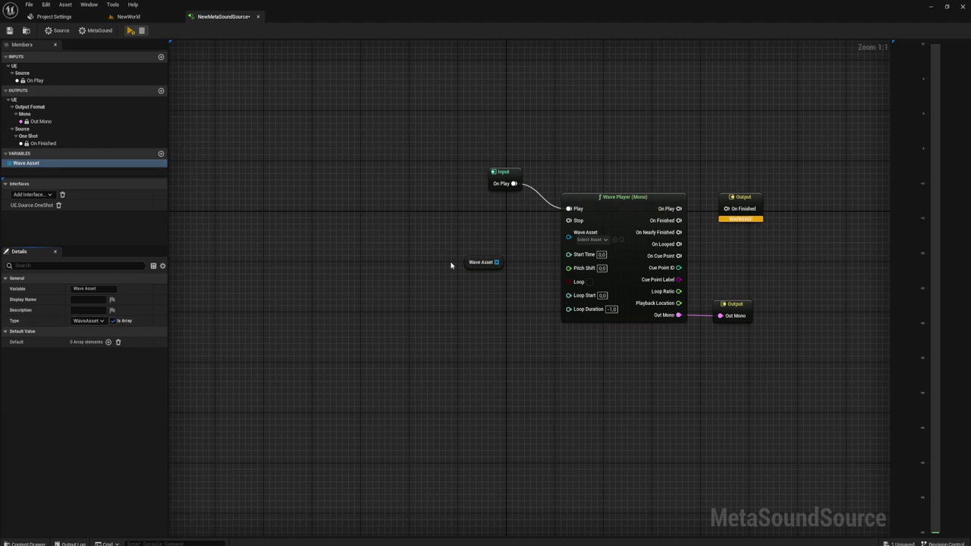
mouse_move(456, 224)
mouse_down()
mouse_move(514, 288)
mouse_move(406, 262)
mouse_move(500, 269)
mouse_up()
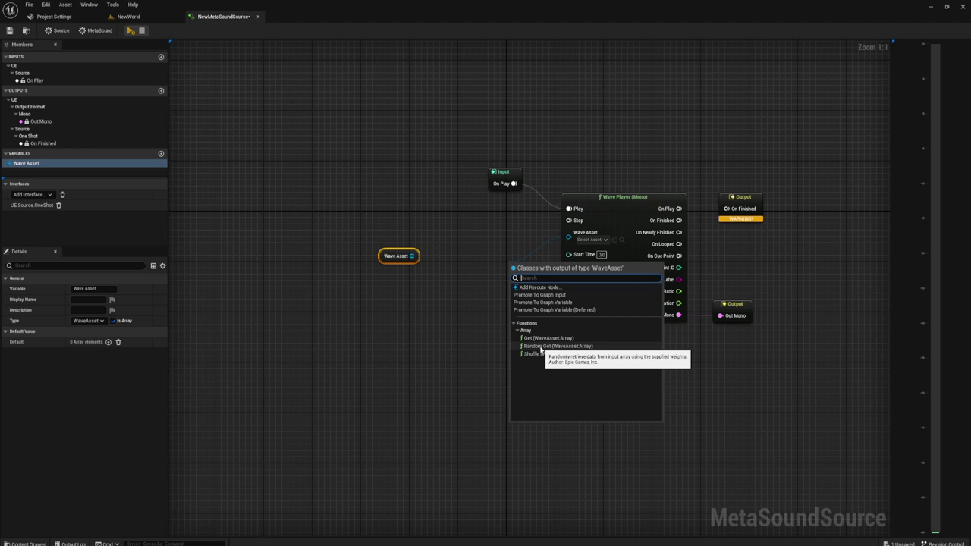
- Add a Random Get (WaveAsset:Array) node and feed the Wave Asset array into its In Array
click(541, 349)
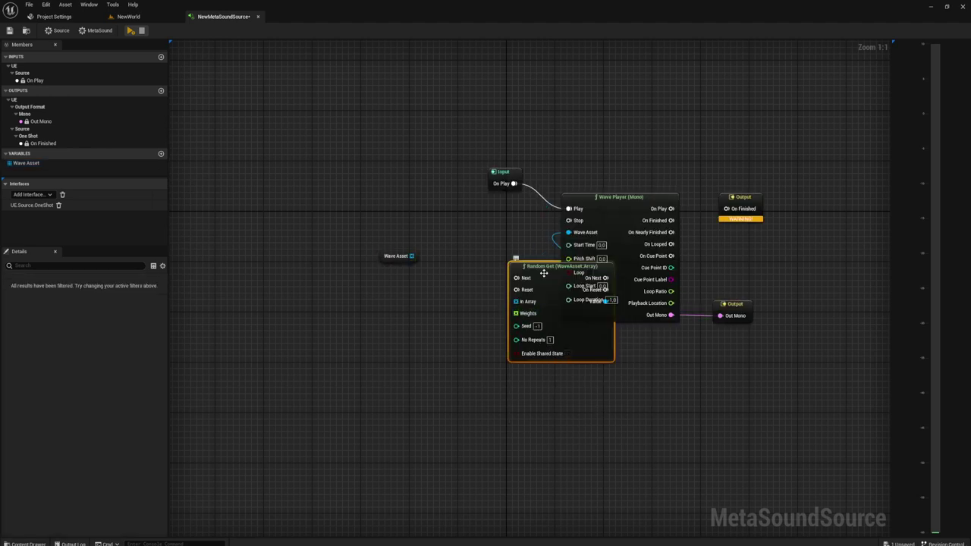
drag(543, 278, 476, 226)
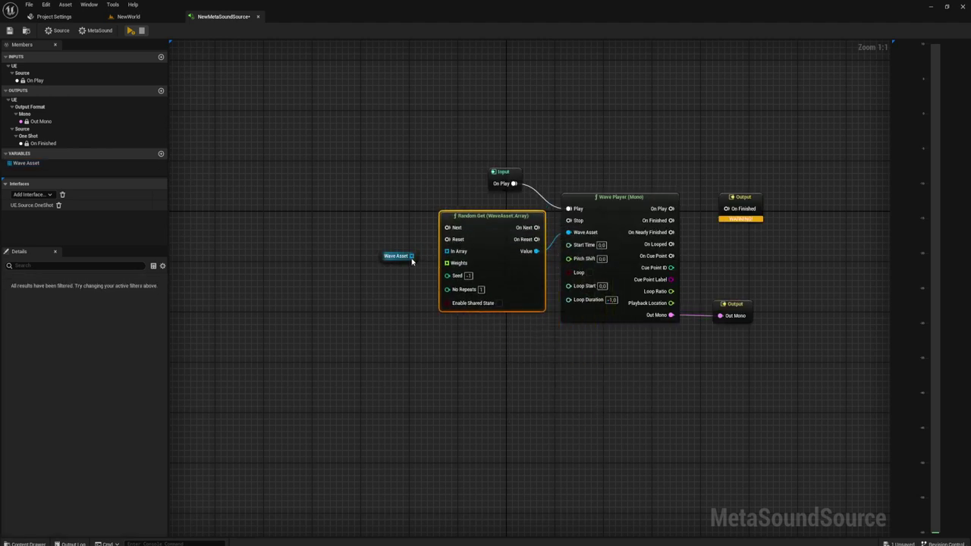
drag(411, 256, 446, 251)
right_drag(397, 290, 455, 308)
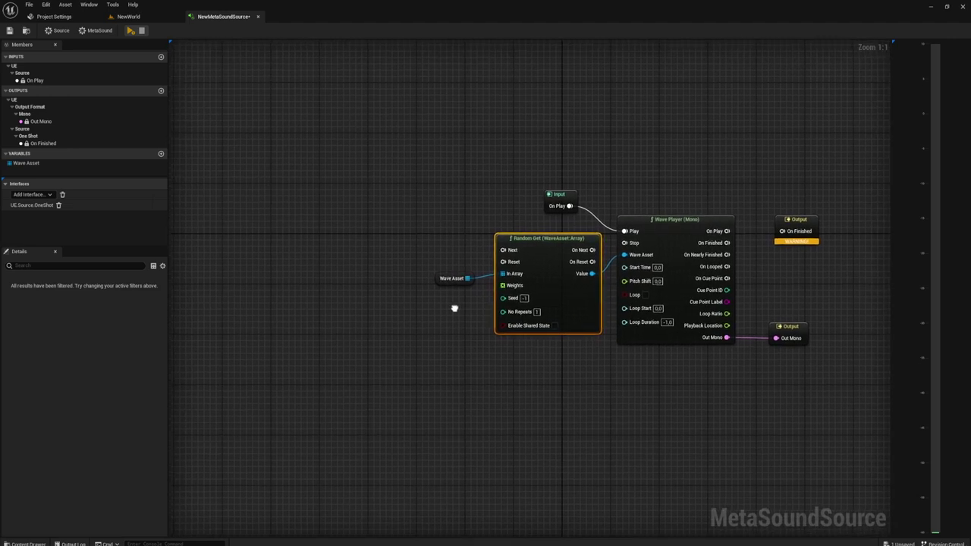
mouse_move(555, 210)
mouse_down()
mouse_move(421, 229)
mouse_move(502, 250)
mouse_up()
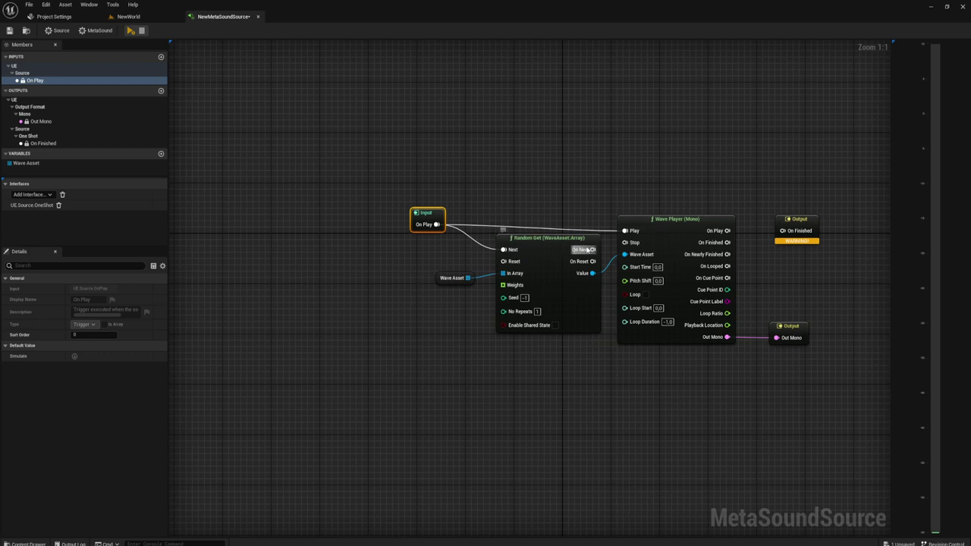
- Route On Play through Random Get into the Wave Player and line up the nodes
mouse_move(593, 274)
mouse_down()
mouse_move(624, 254)
mouse_move(625, 231)
mouse_up()
drag(566, 243, 566, 217)
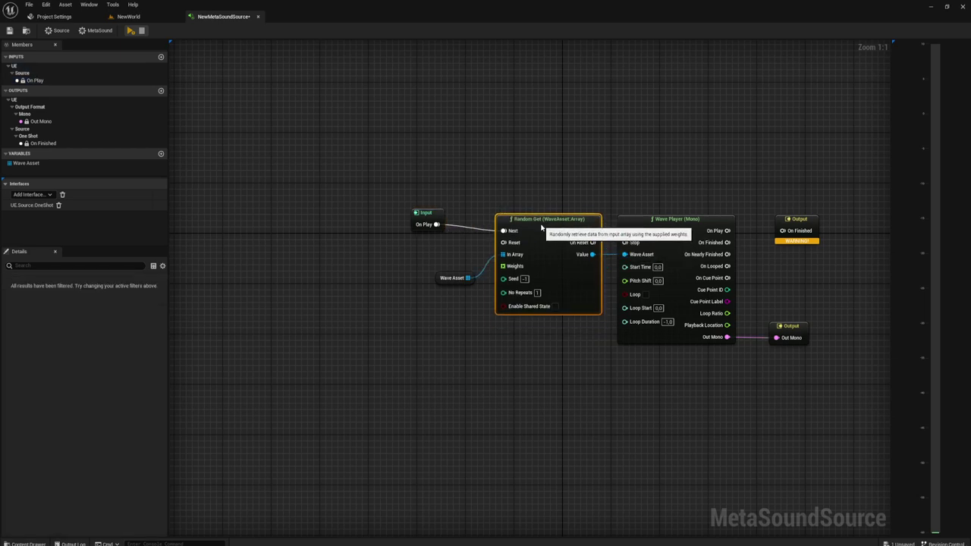
click(660, 233)
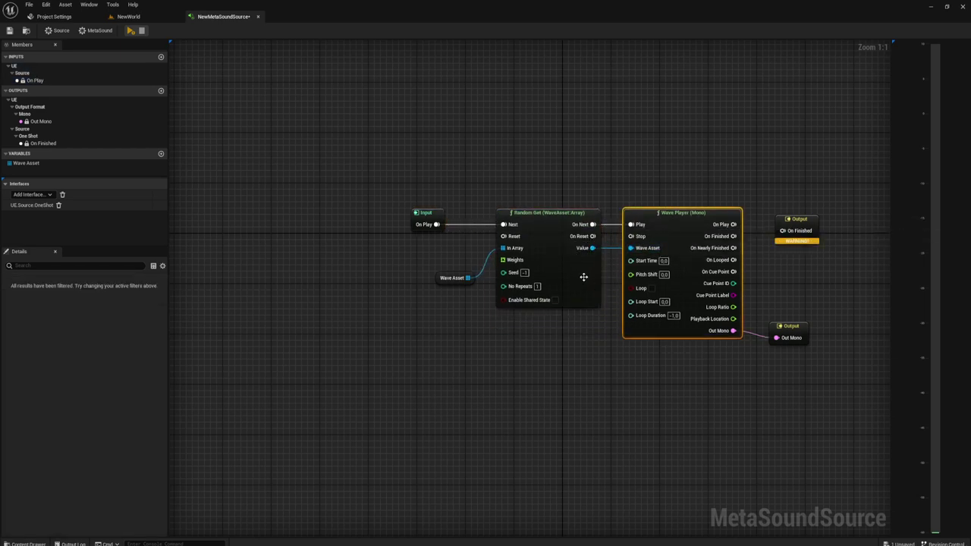
right_drag(603, 278, 559, 280)
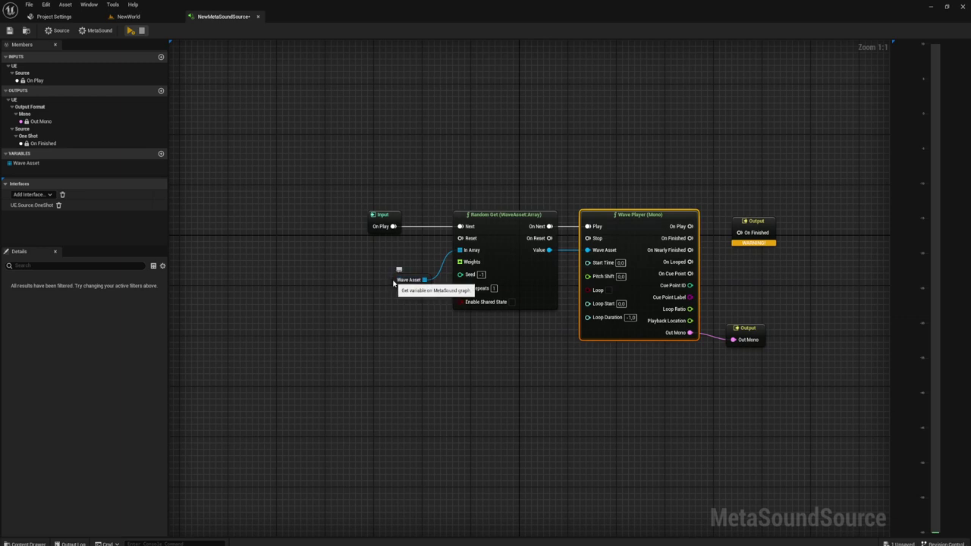
drag(398, 283, 397, 264)
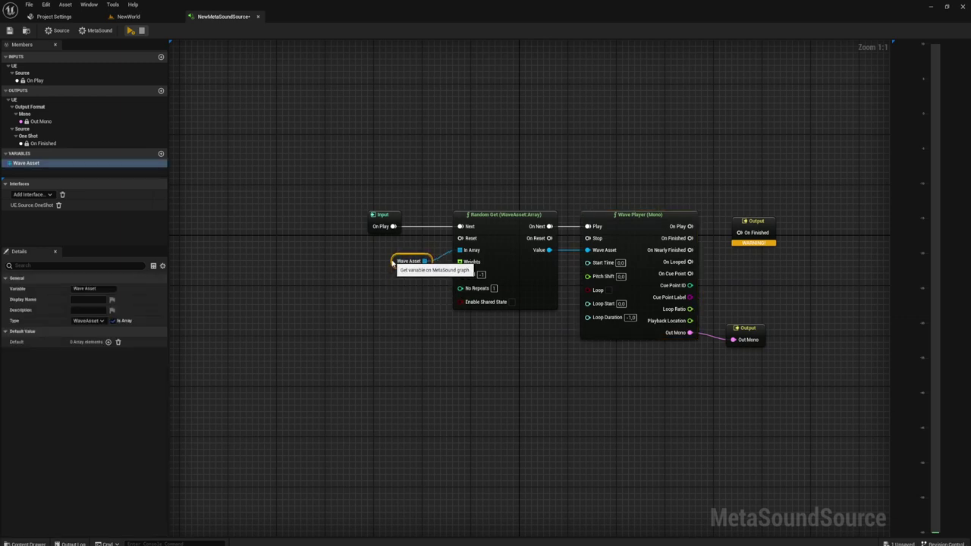
- Give the Wave Asset array default exactly three elements
click(108, 342)
click(108, 342)
click(108, 342)
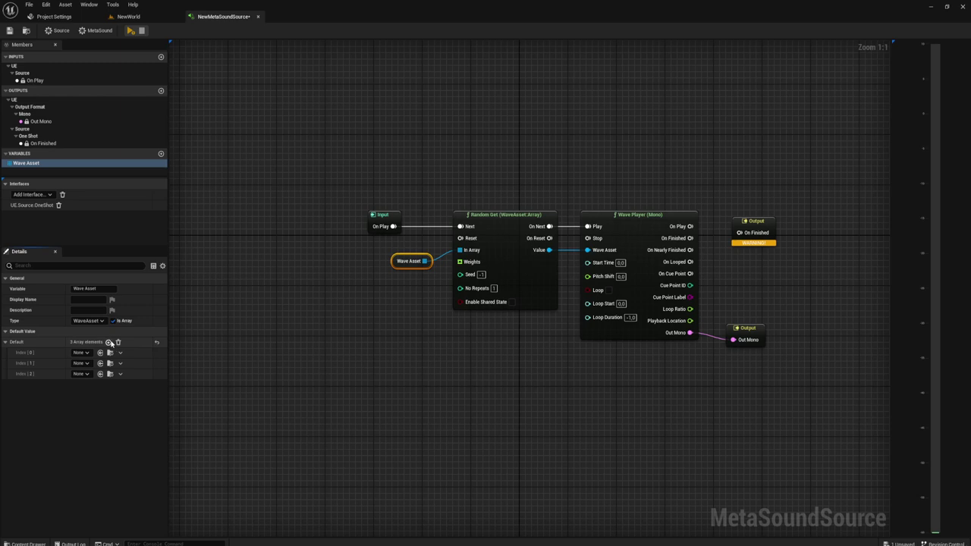
click(109, 342)
click(109, 342)
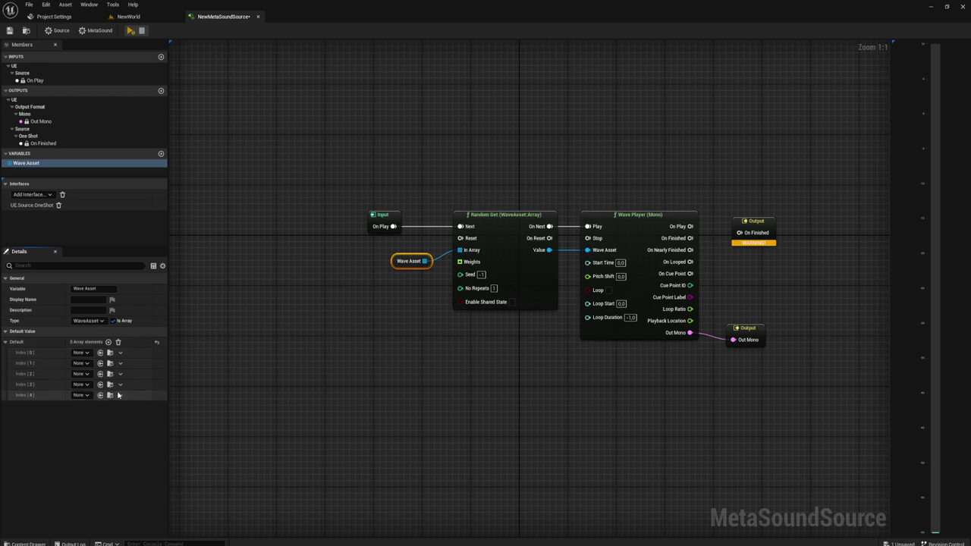
click(117, 343)
click(107, 342)
click(108, 342)
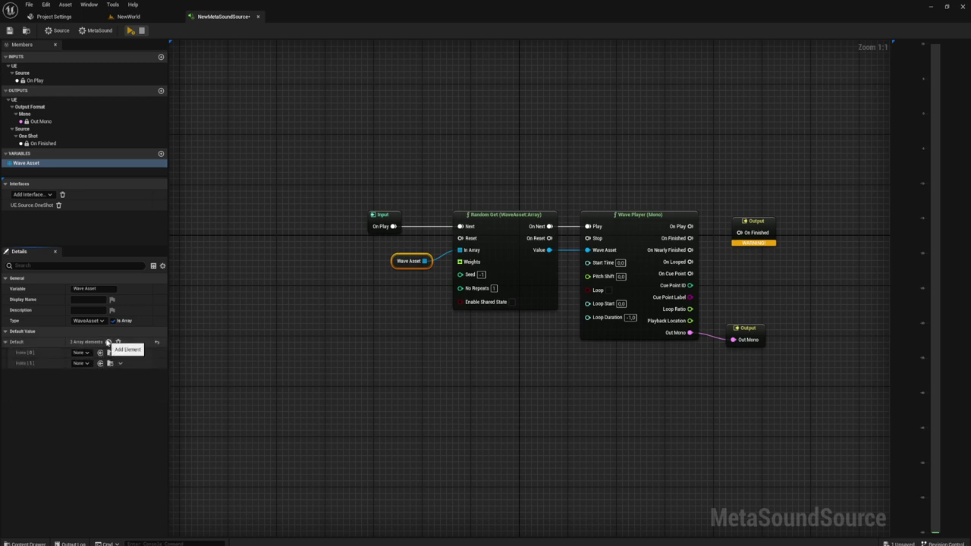
click(108, 343)
- Set Index [0], [1] and [2] to sound waves 1, 2 and 3
click(80, 353)
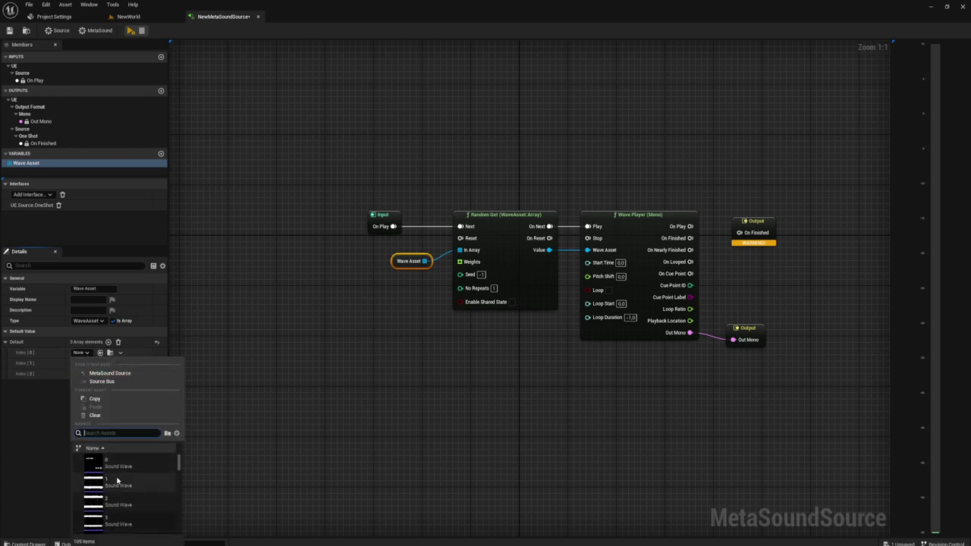
click(118, 480)
click(88, 364)
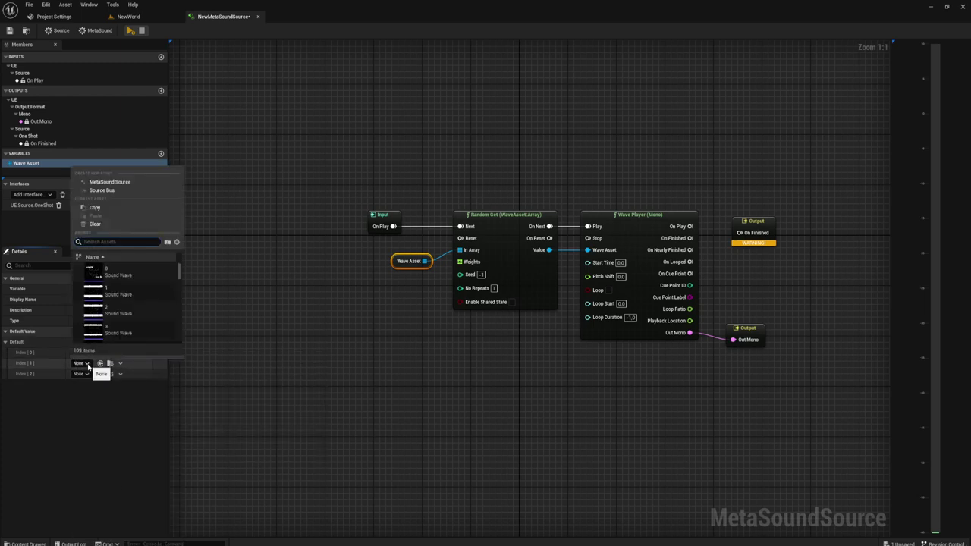
click(122, 313)
click(80, 374)
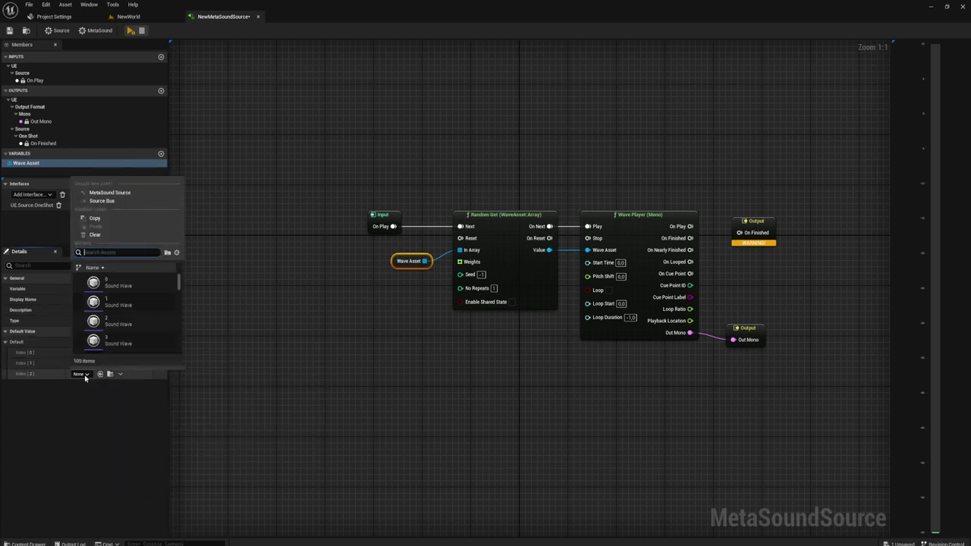
click(110, 340)
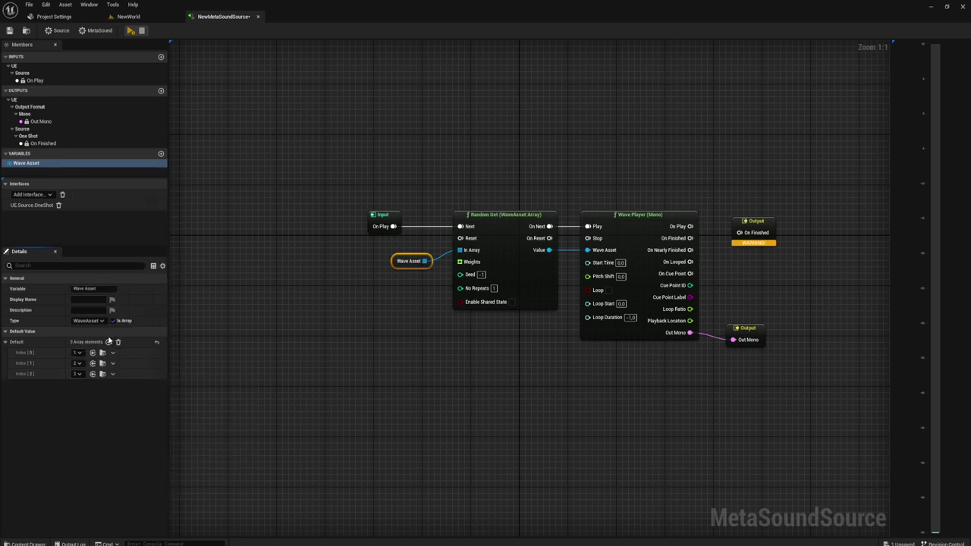
click(89, 299)
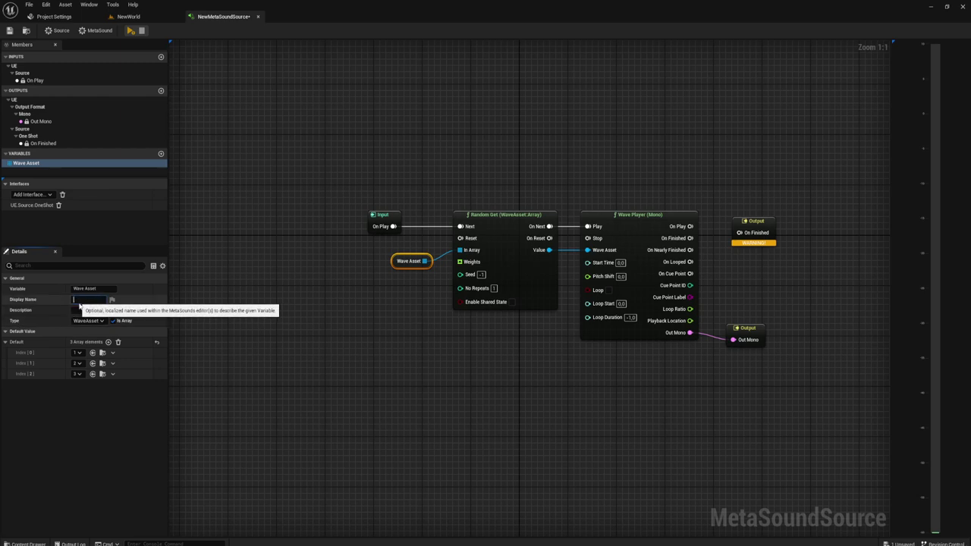
text(DRE)
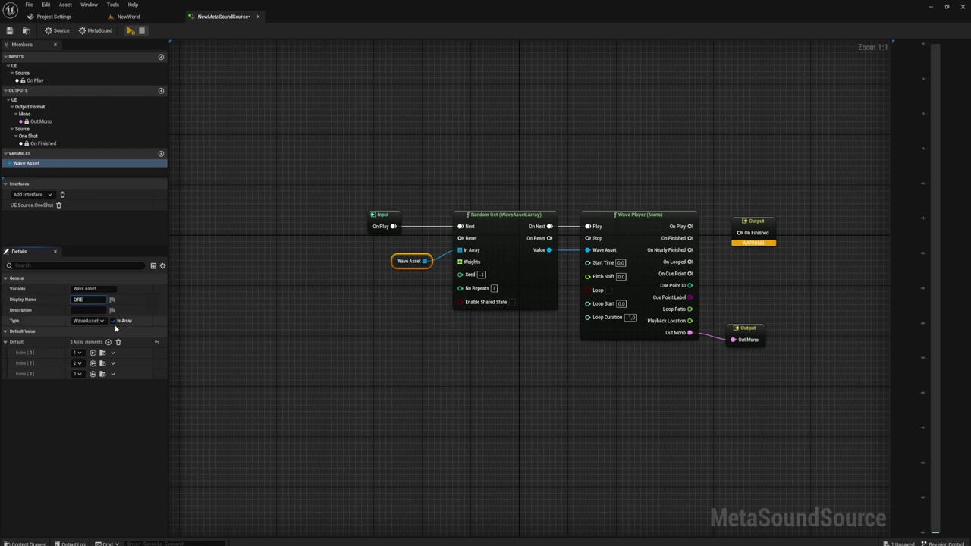
key(Return)
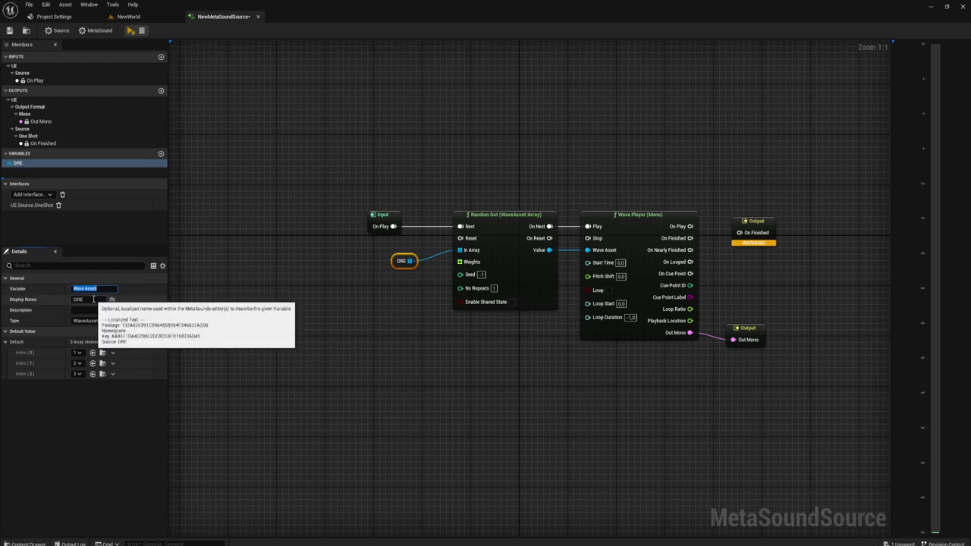
key(Return)
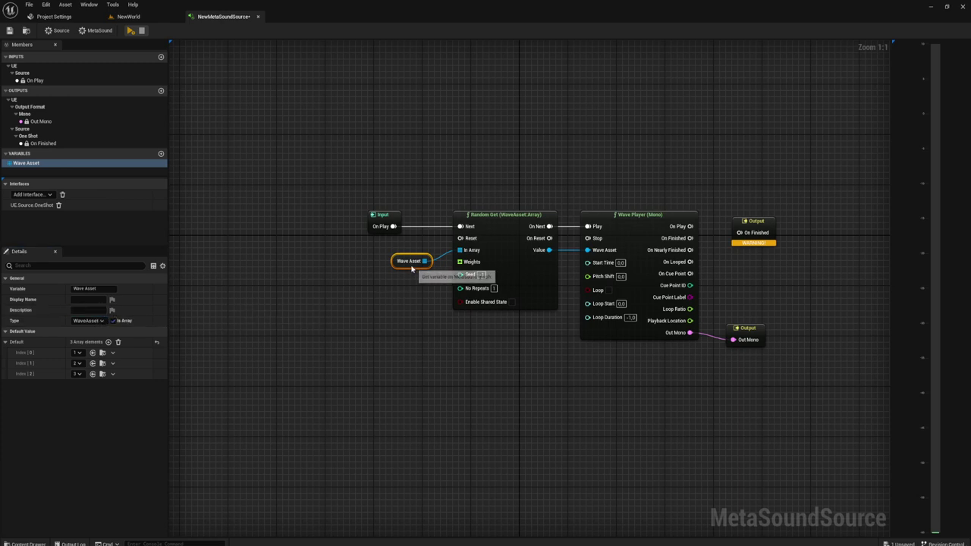
click(395, 321)
right_drag(394, 321, 401, 345)
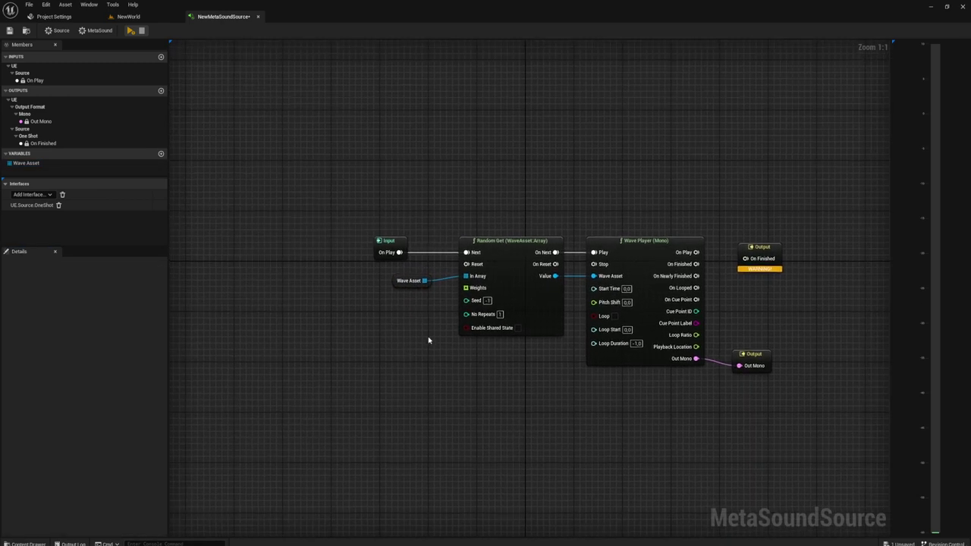
mouse_move(466, 288)
mouse_down()
mouse_move(397, 338)
mouse_move(431, 294)
mouse_up()
drag(464, 183, 542, 380)
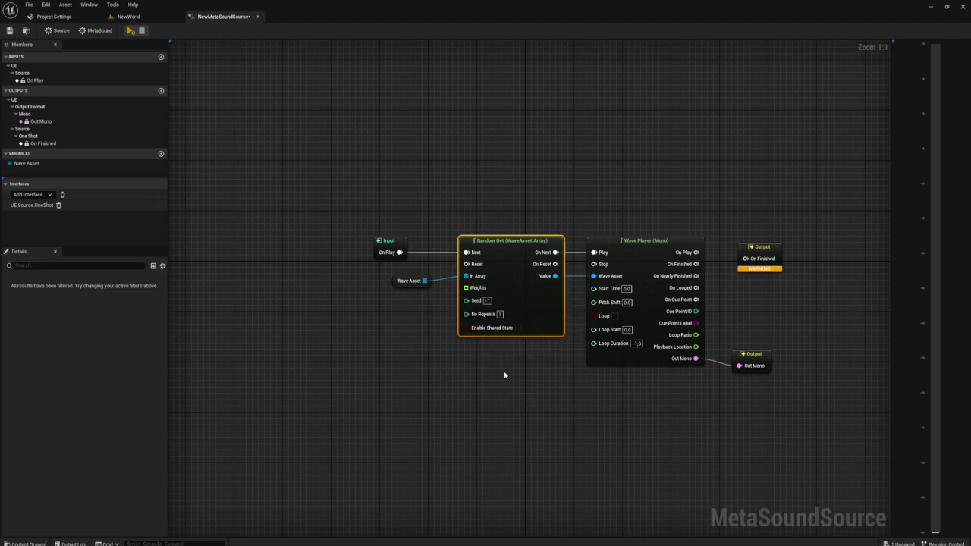
right_drag(396, 362, 458, 358)
- Try a Set (Float:Array) node on Random Get's Weights pin, delete it, then reopen the Weights node list
drag(528, 286, 479, 302)
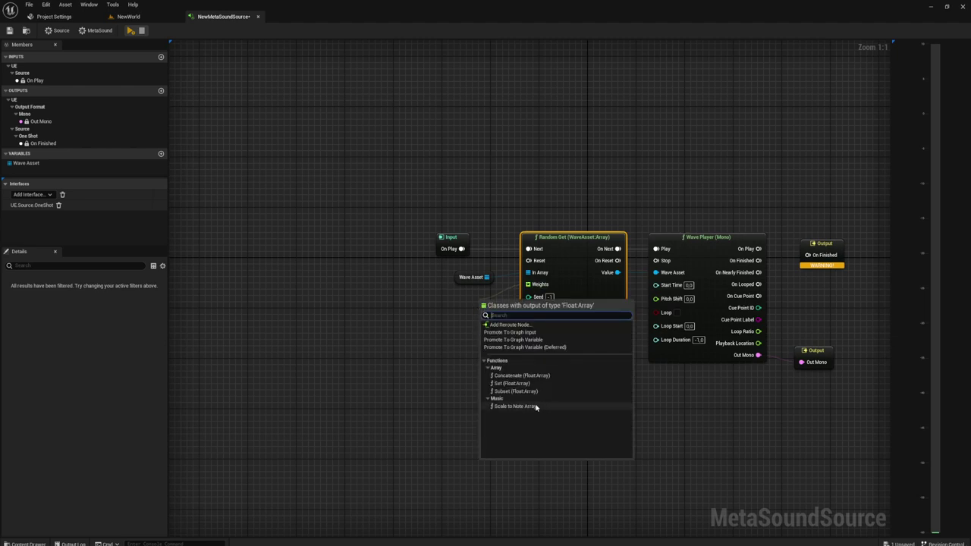
click(418, 299)
mouse_move(418, 301)
mouse_down()
mouse_move(493, 223)
mouse_move(352, 244)
mouse_up()
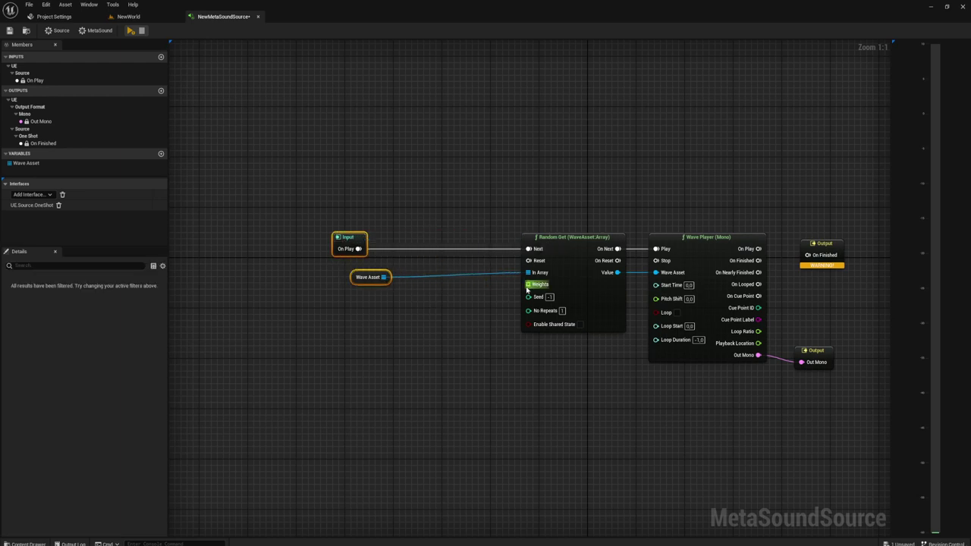
drag(528, 285, 476, 303)
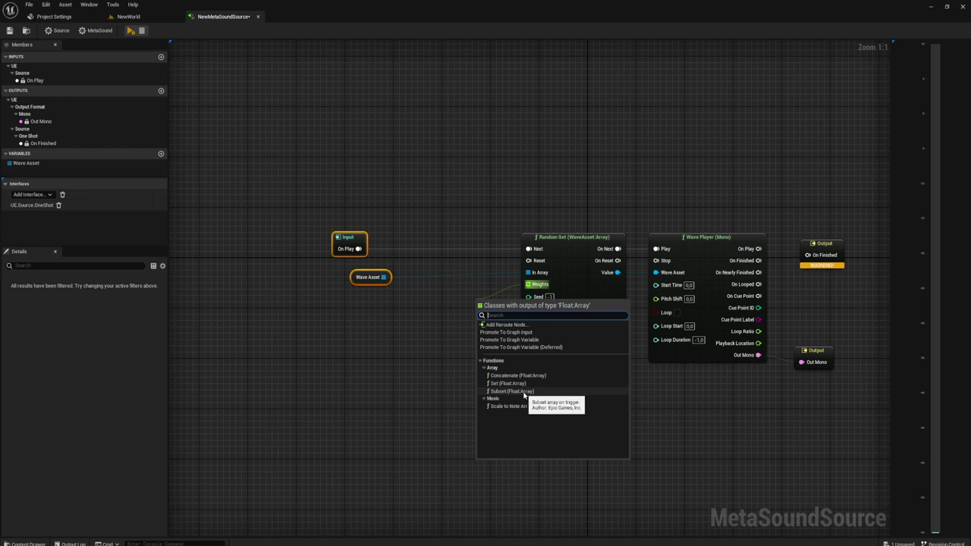
click(508, 383)
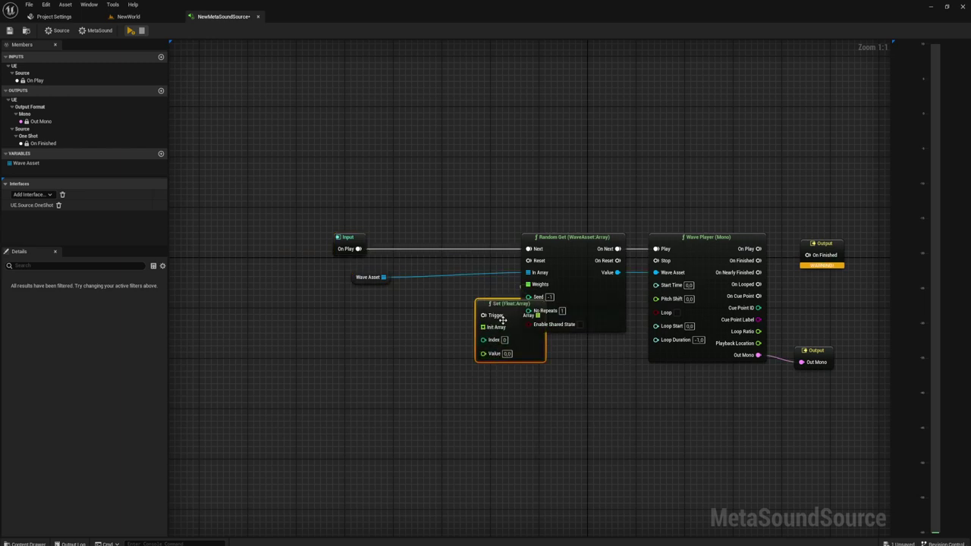
mouse_move(483, 287)
mouse_down()
mouse_move(450, 272)
mouse_move(453, 283)
mouse_up()
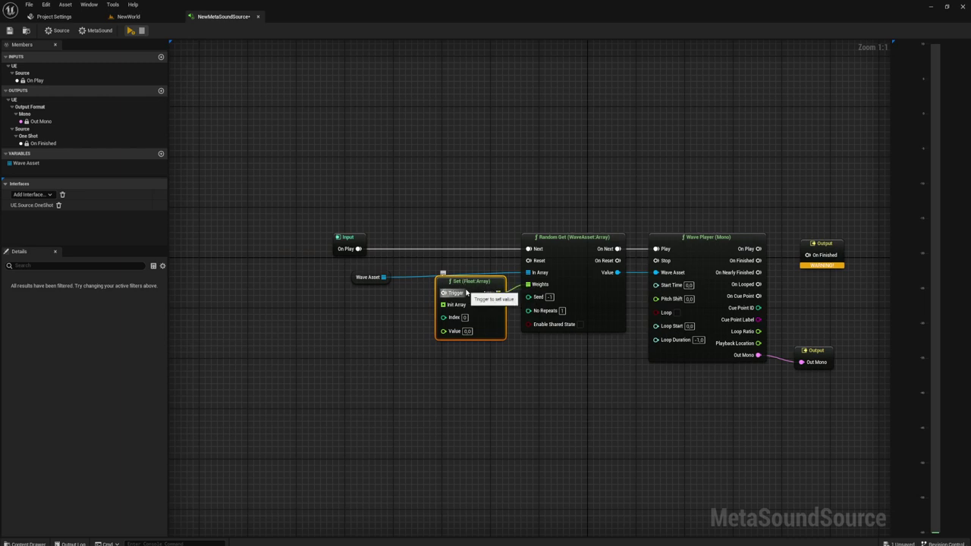
key(Delete)
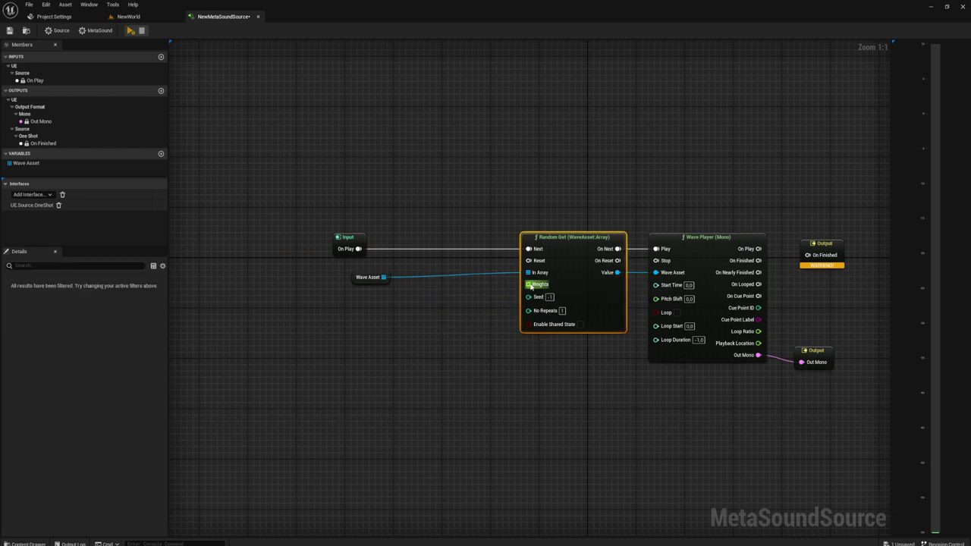
drag(528, 284, 483, 306)
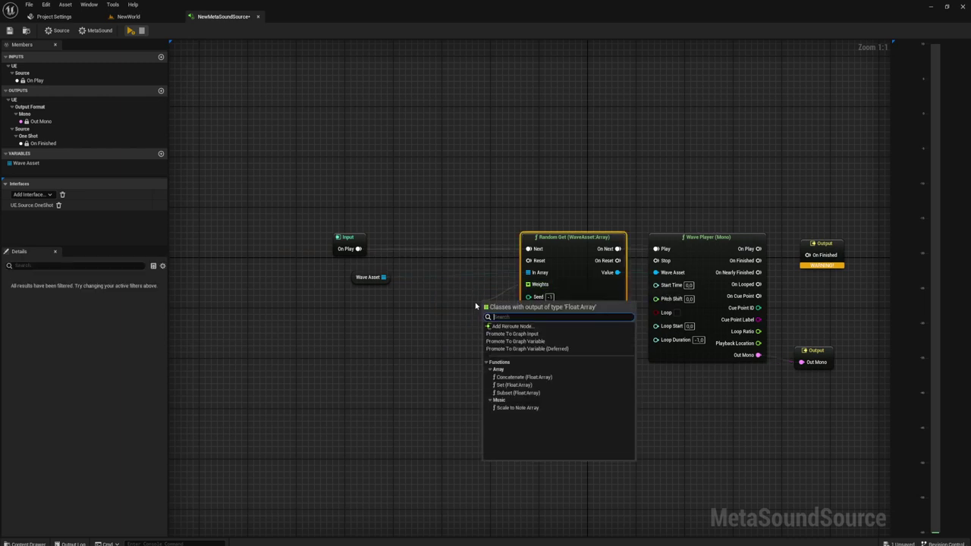
- Promote Weights to a float-array graph variable and add default entries in Details
click(516, 341)
drag(492, 307, 447, 309)
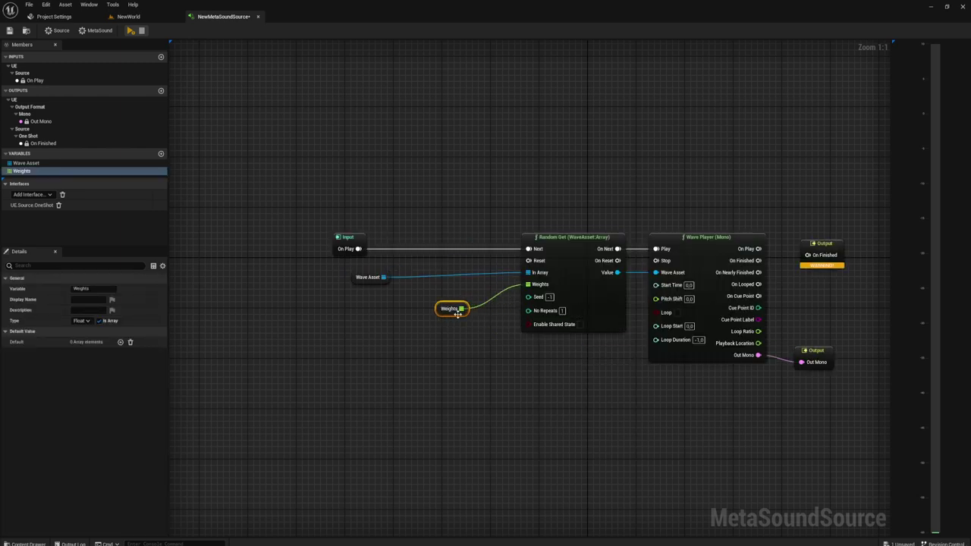
click(120, 342)
click(120, 342)
click(120, 342)
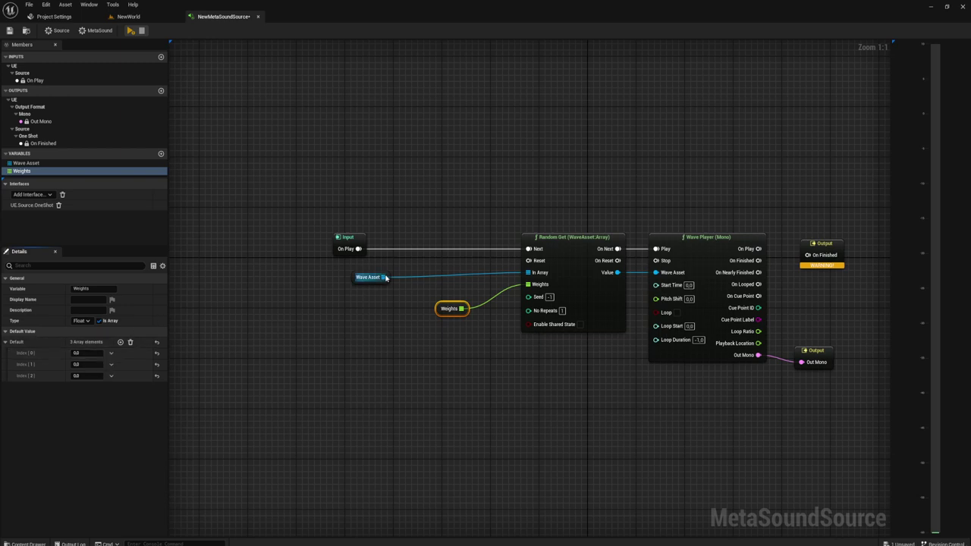
click(352, 277)
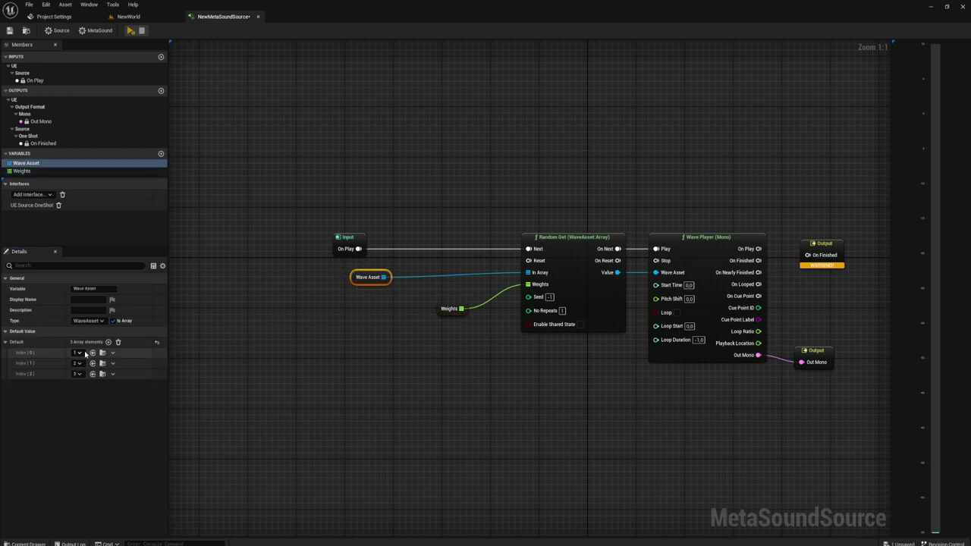
drag(423, 295, 477, 322)
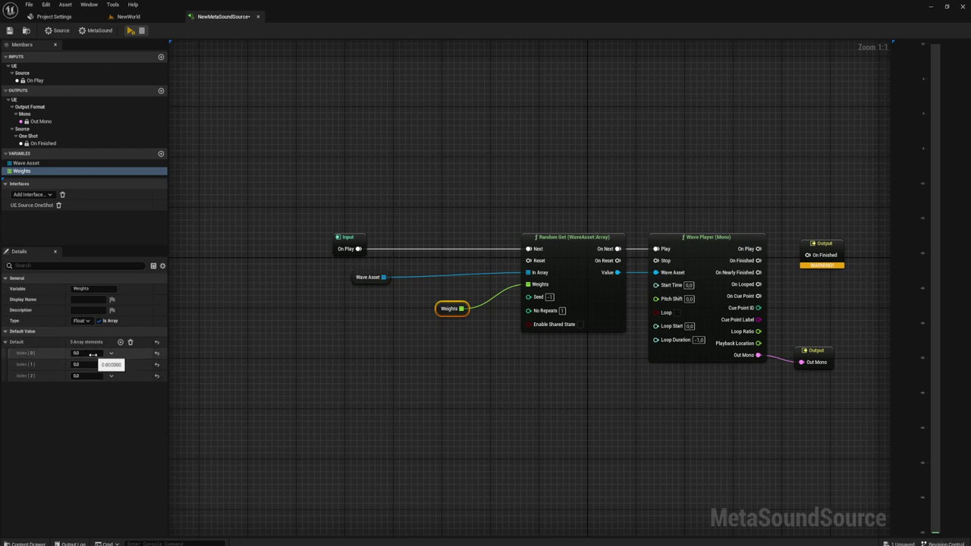
click(93, 354)
text(1)
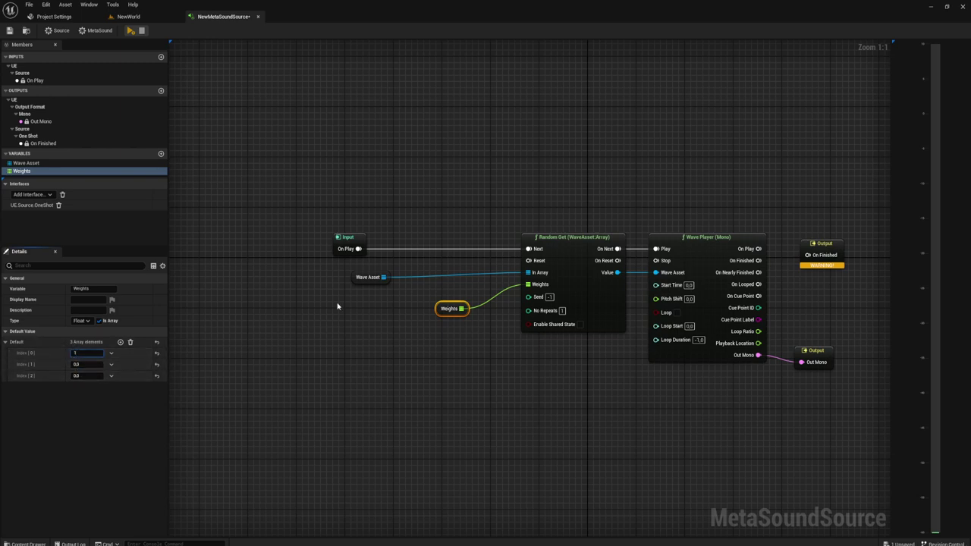
click(361, 278)
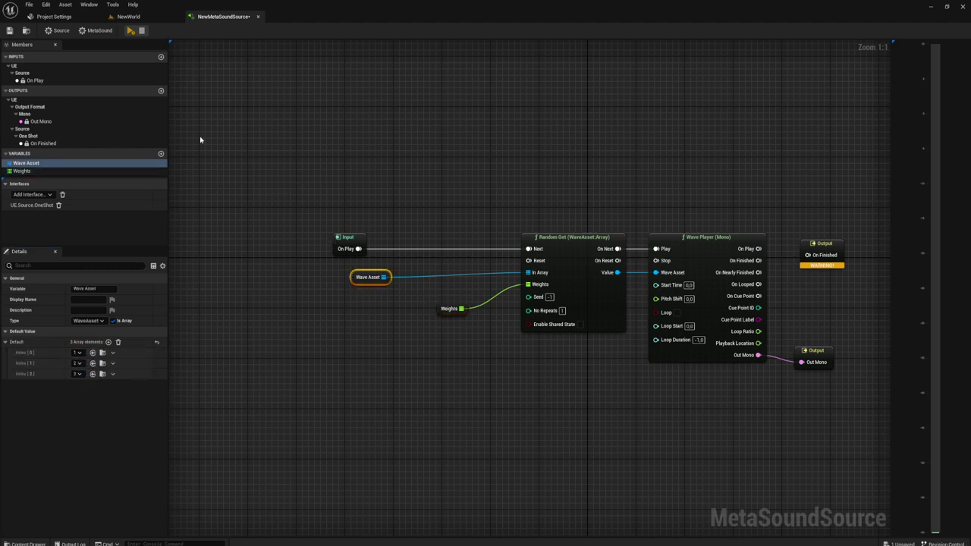
- Preview the MetaSound once and stop it before the weights are connected
click(508, 291)
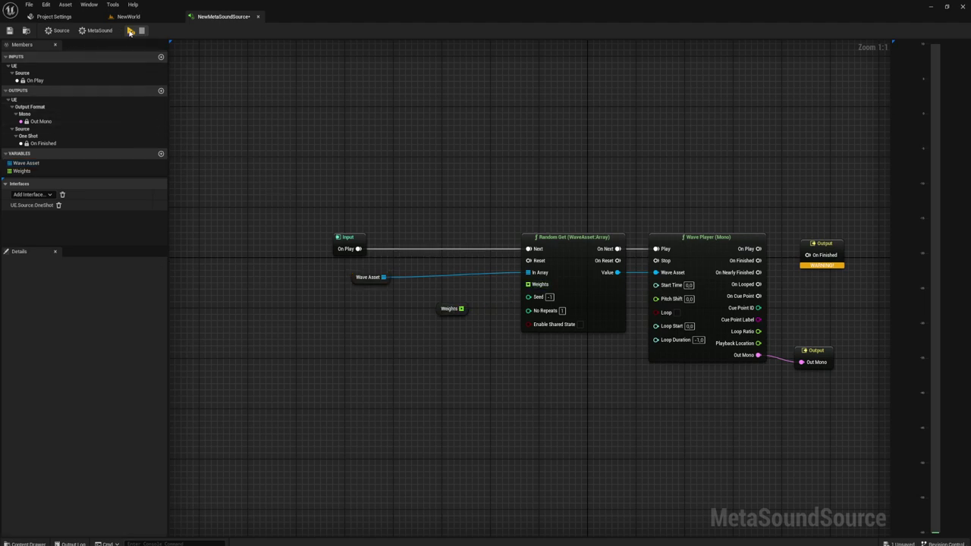
click(131, 31)
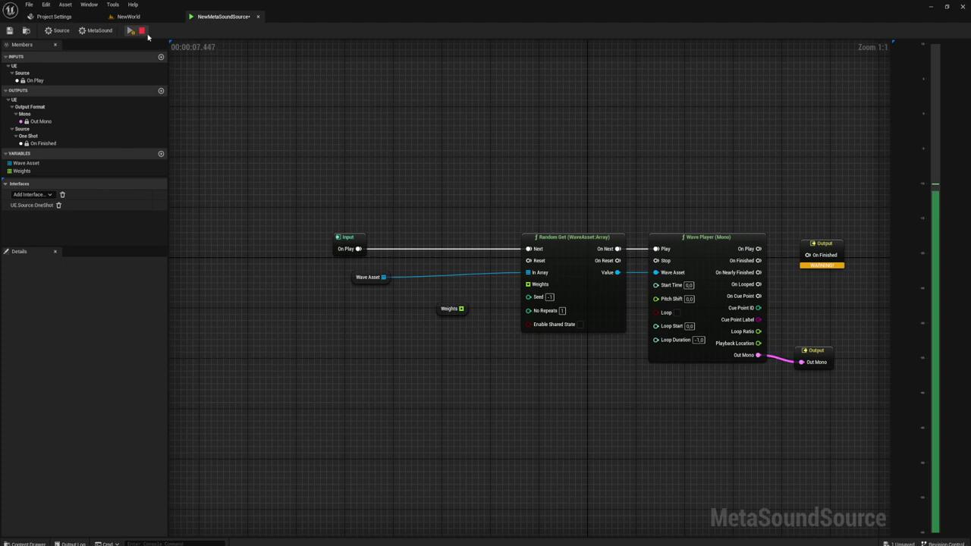
click(143, 31)
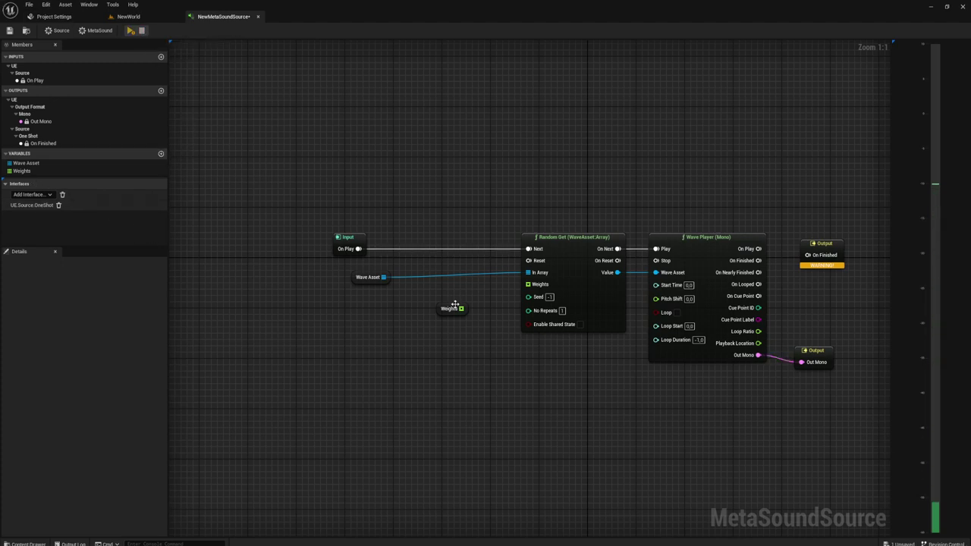
- Connect the Weights variable to Random Get's Weights input and audition the sound repeatedly
drag(461, 309, 528, 284)
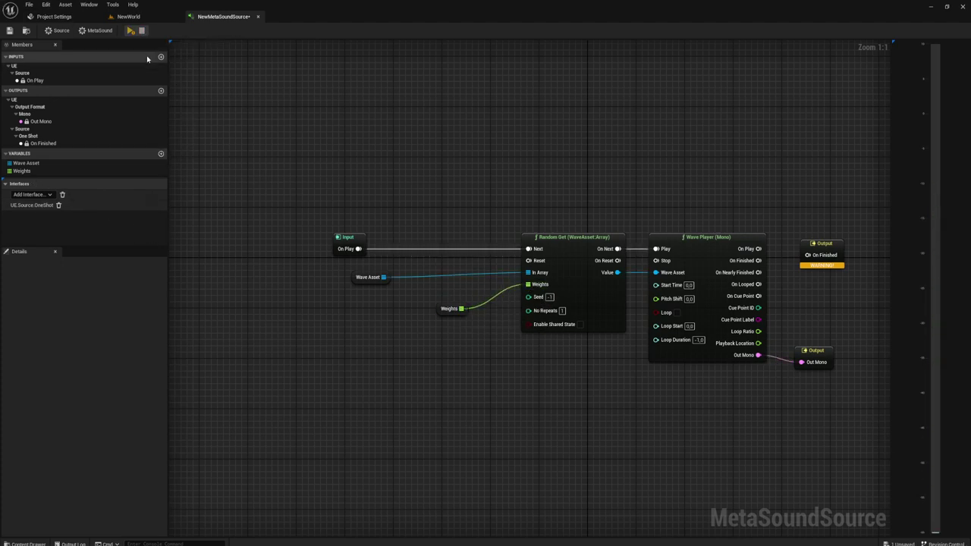
click(131, 31)
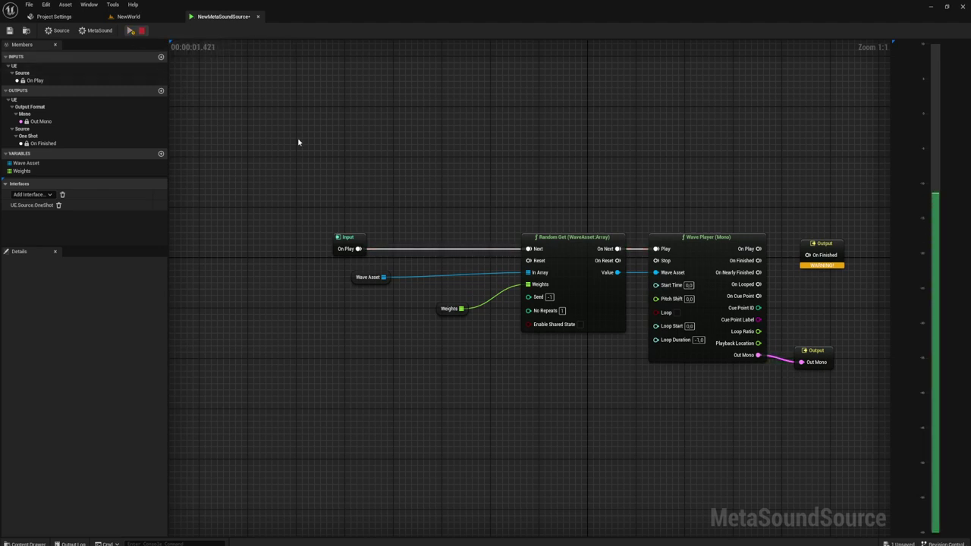
click(131, 31)
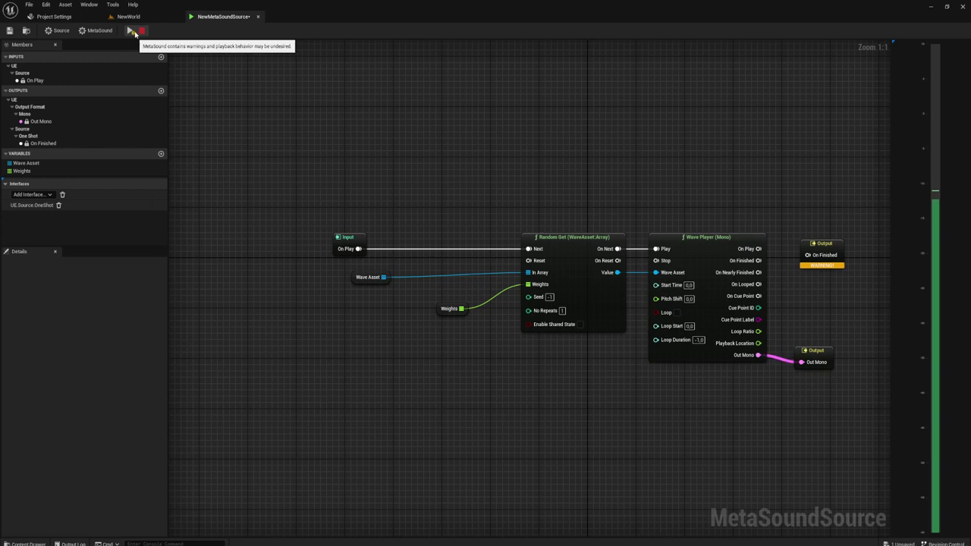
click(130, 32)
click(130, 31)
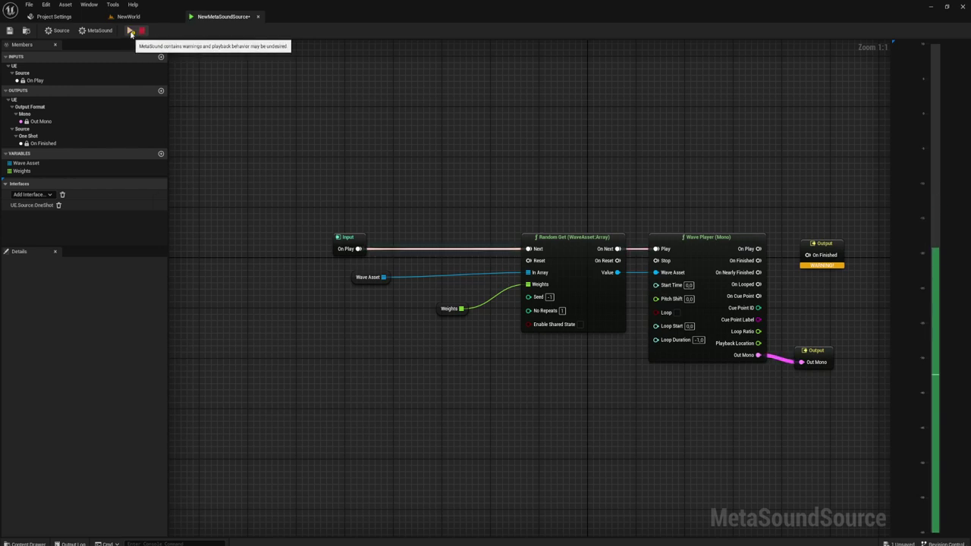
click(131, 32)
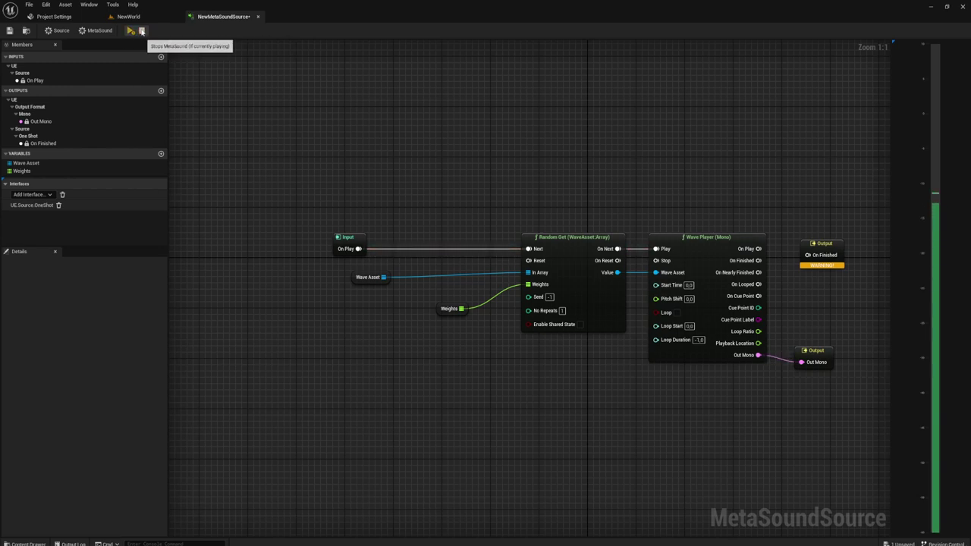
click(130, 32)
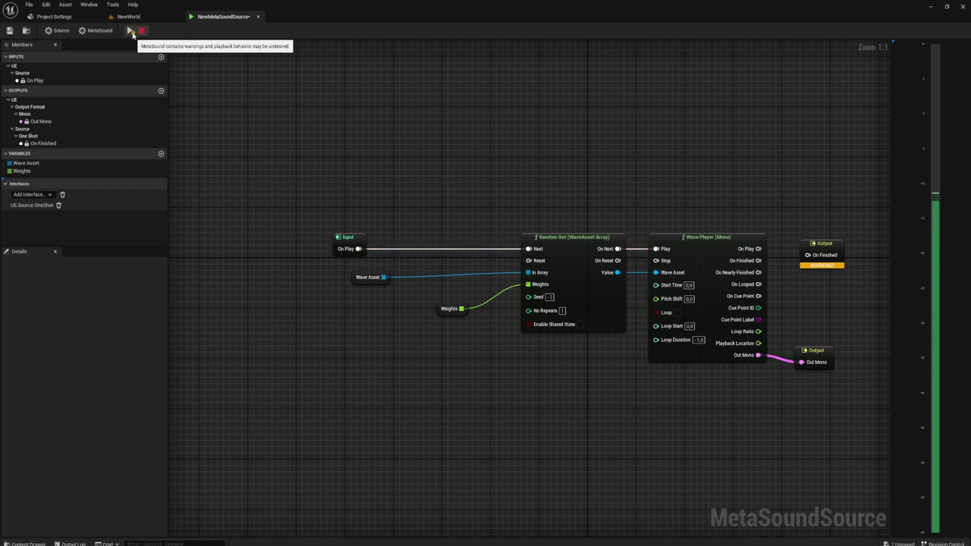
click(131, 31)
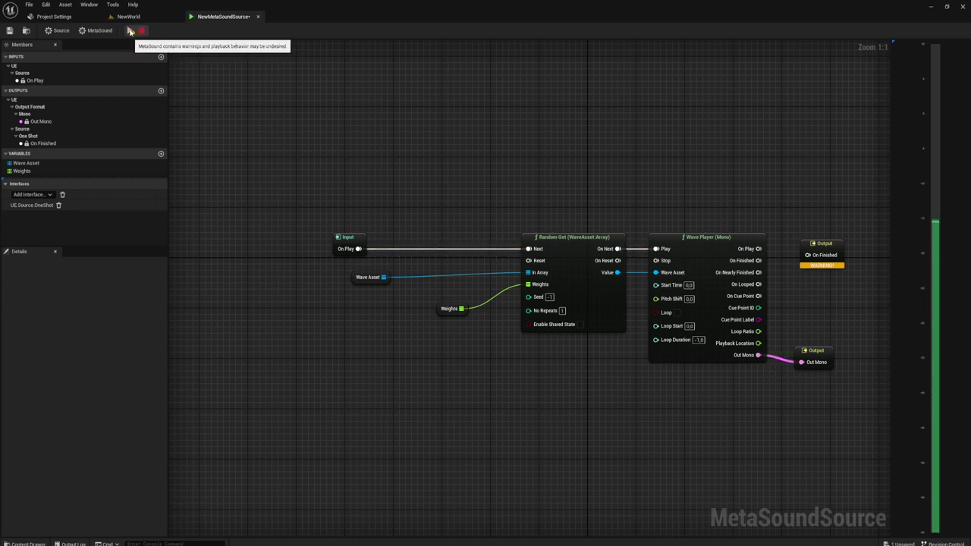
click(451, 308)
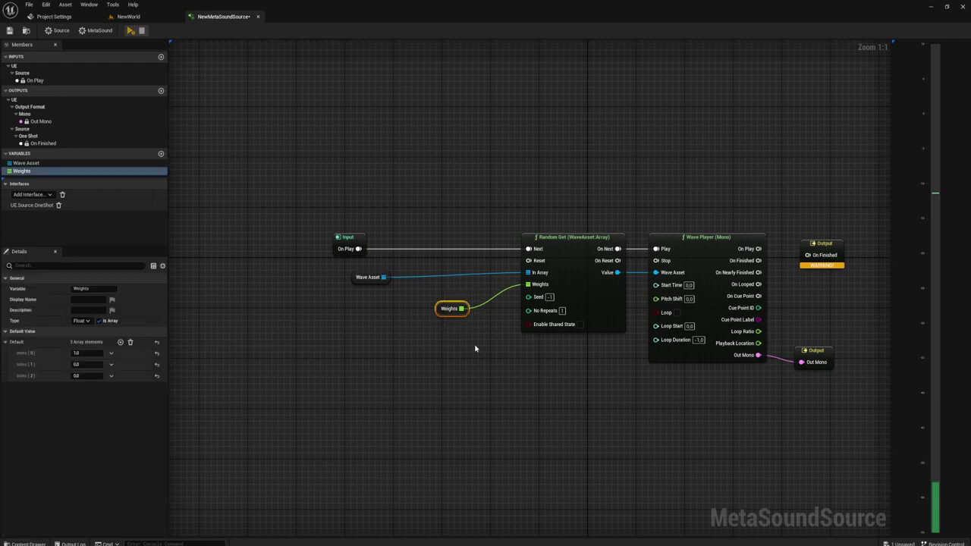
- Set the third weight to 1.0 and preview the sound with it
click(83, 375)
text(1)
key(Return)
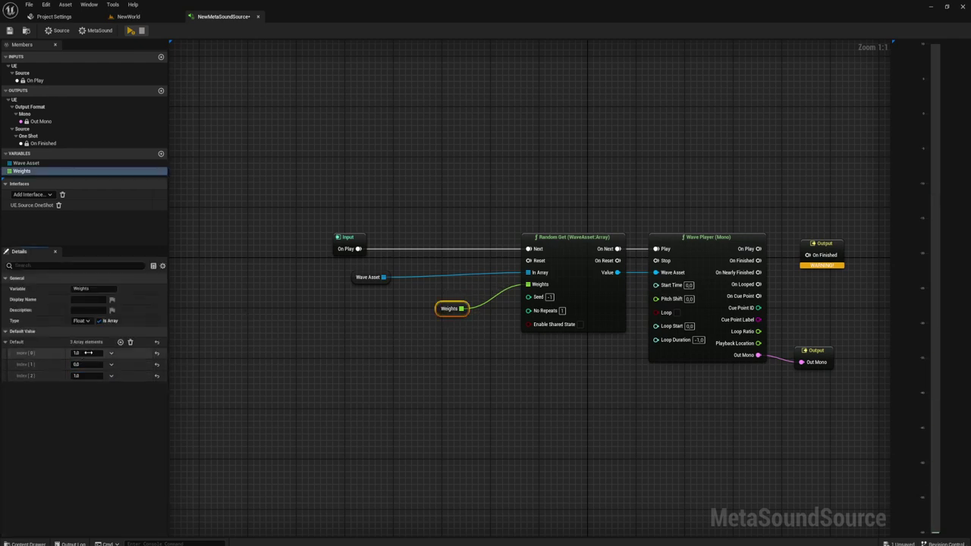
text(0)
click(419, 365)
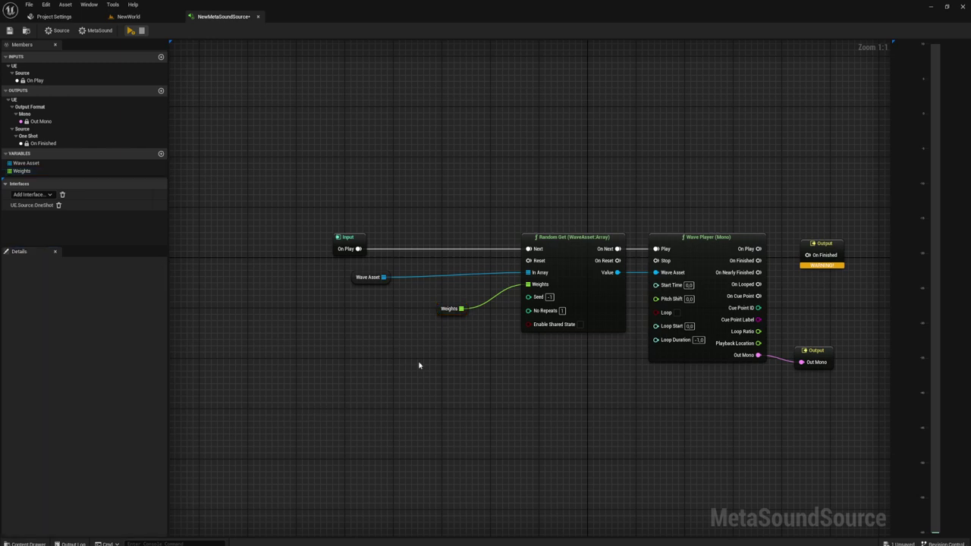
click(450, 308)
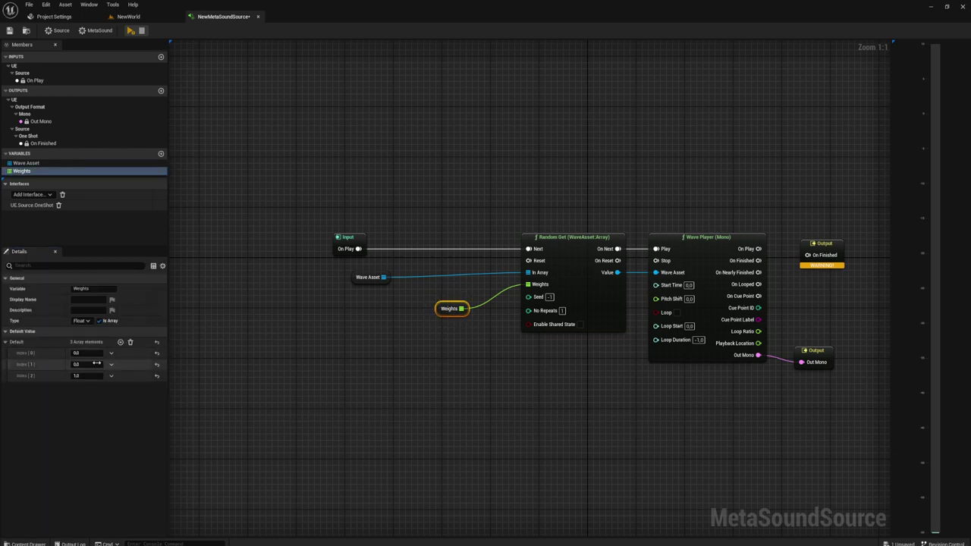
click(131, 30)
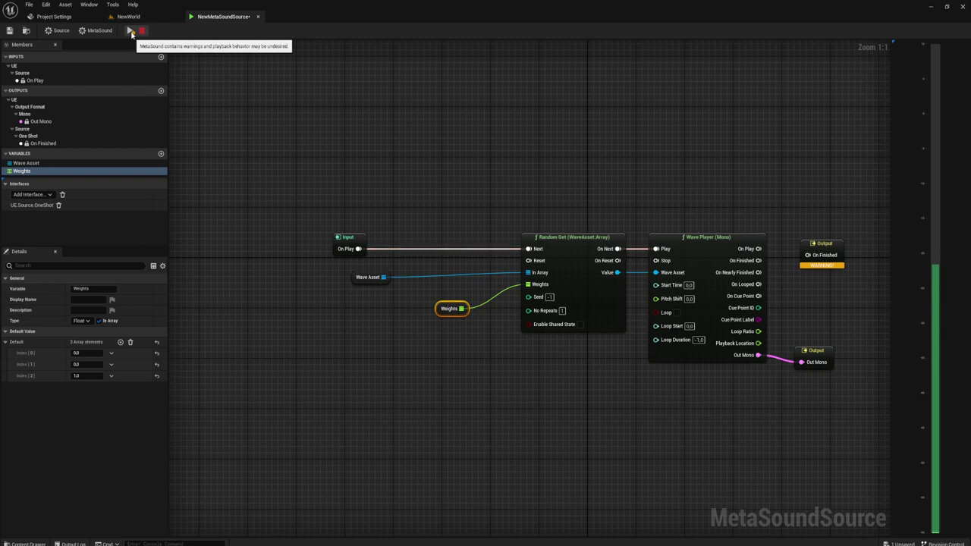
click(131, 32)
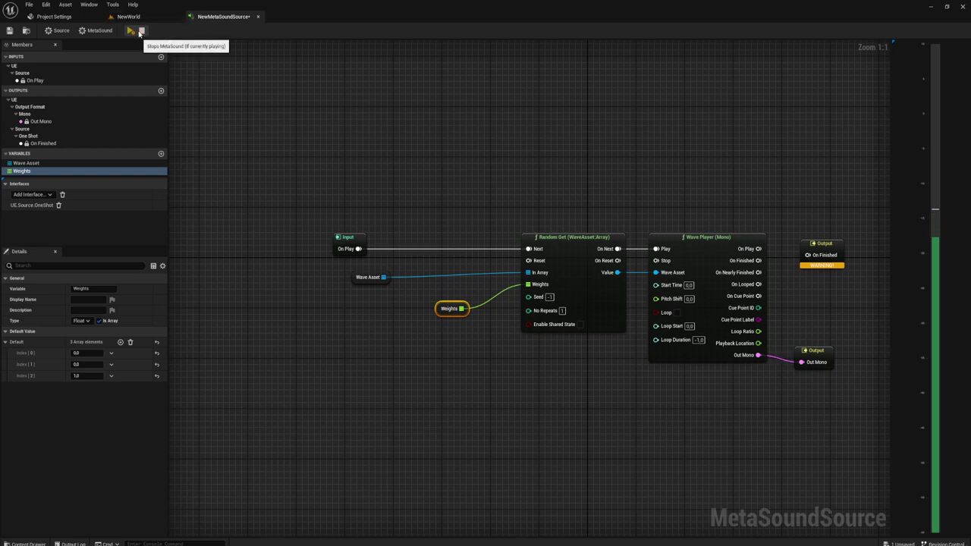
click(141, 30)
- Set the Weights array entries to 0.3, 0.2 and 0.5
click(82, 364)
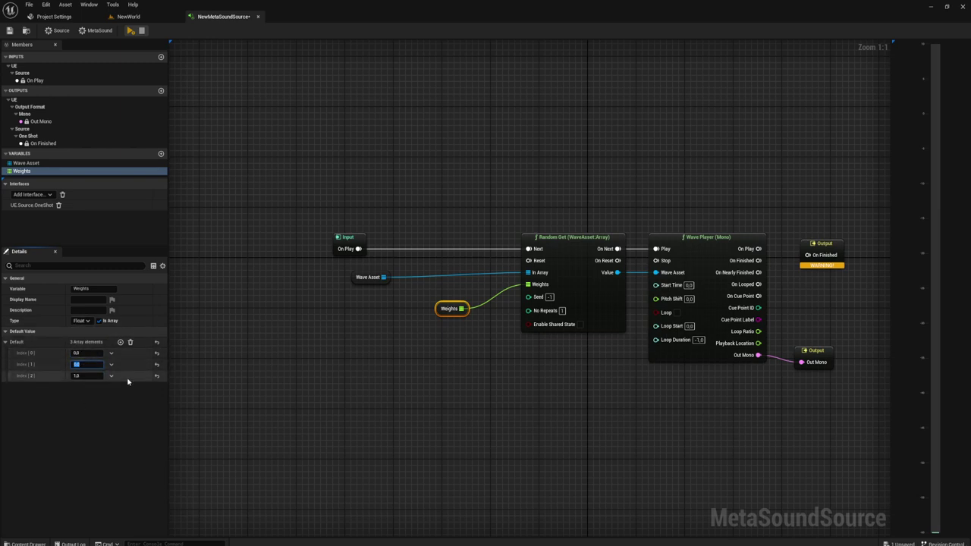
click(88, 375)
text(0.5)
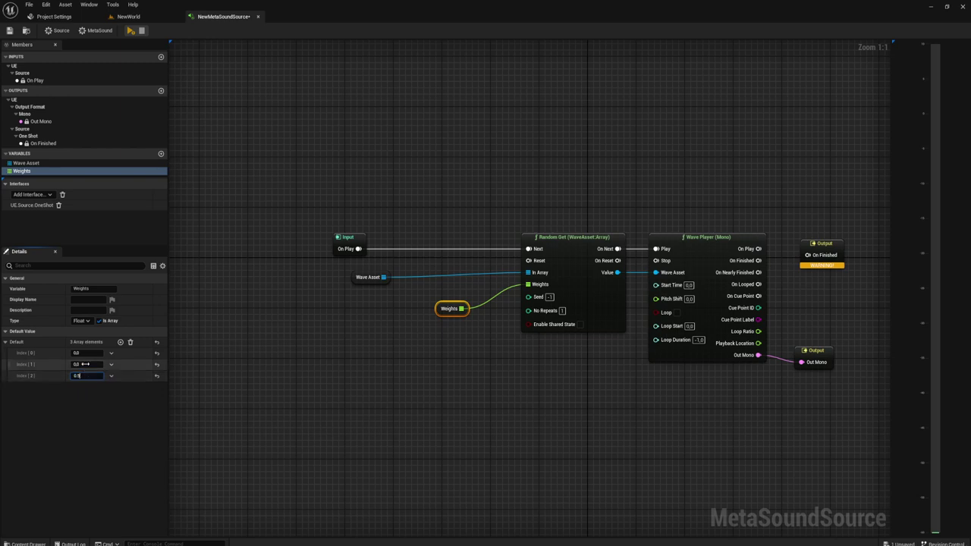
key(Return)
click(89, 364)
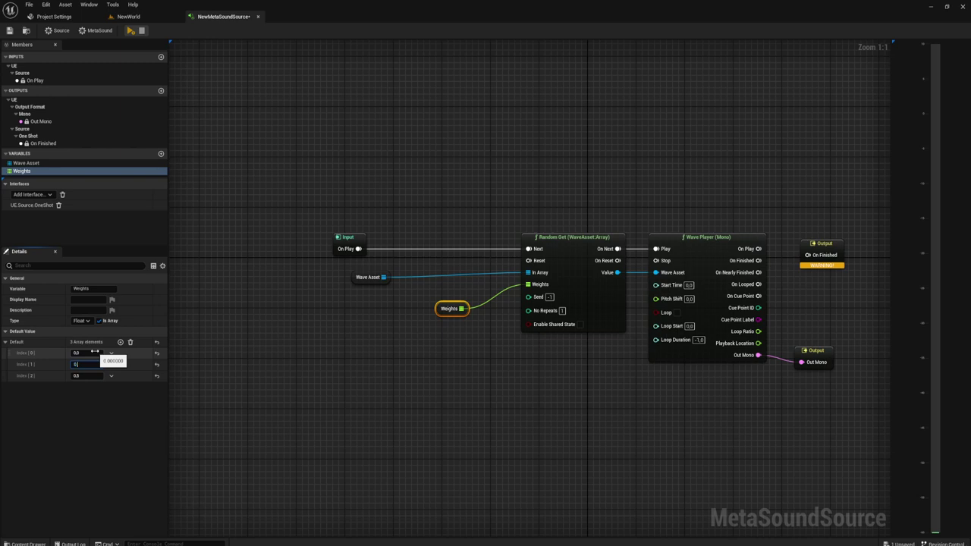
text(2)
key(Return)
click(94, 352)
key(Return)
drag(84, 377, 113, 377)
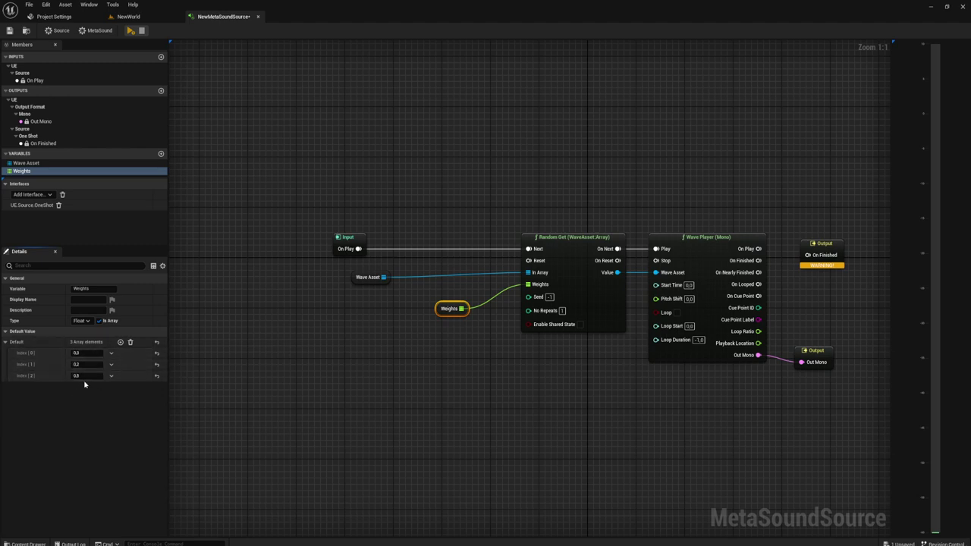
click(130, 31)
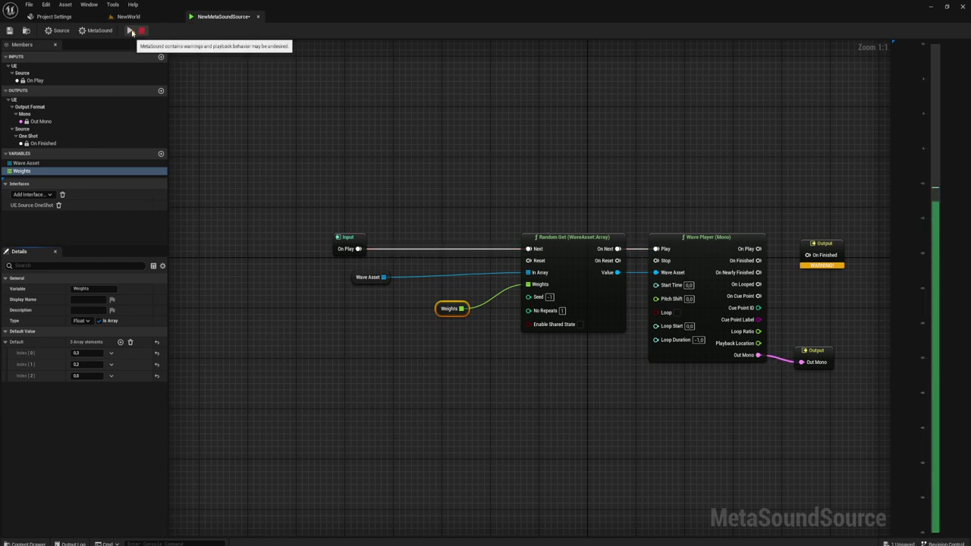
click(130, 32)
click(130, 31)
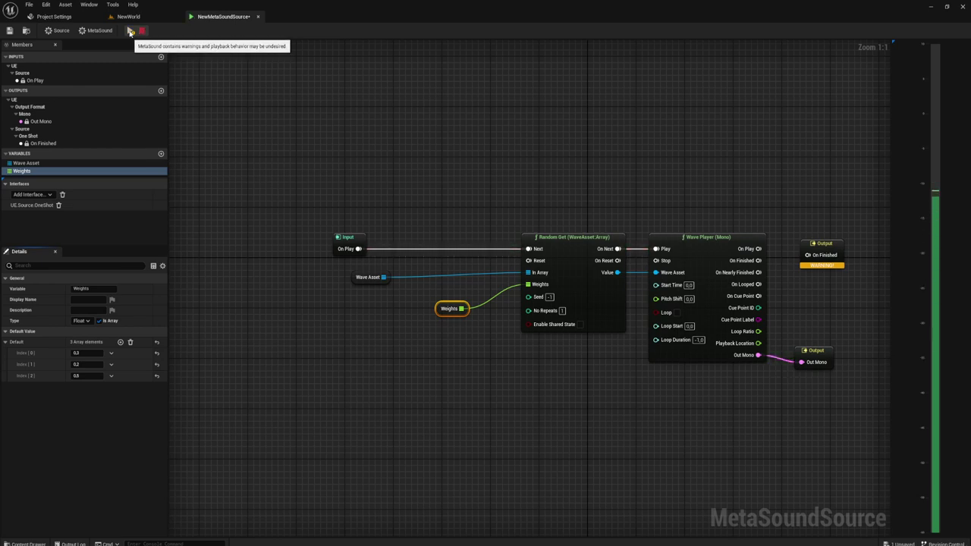
click(131, 31)
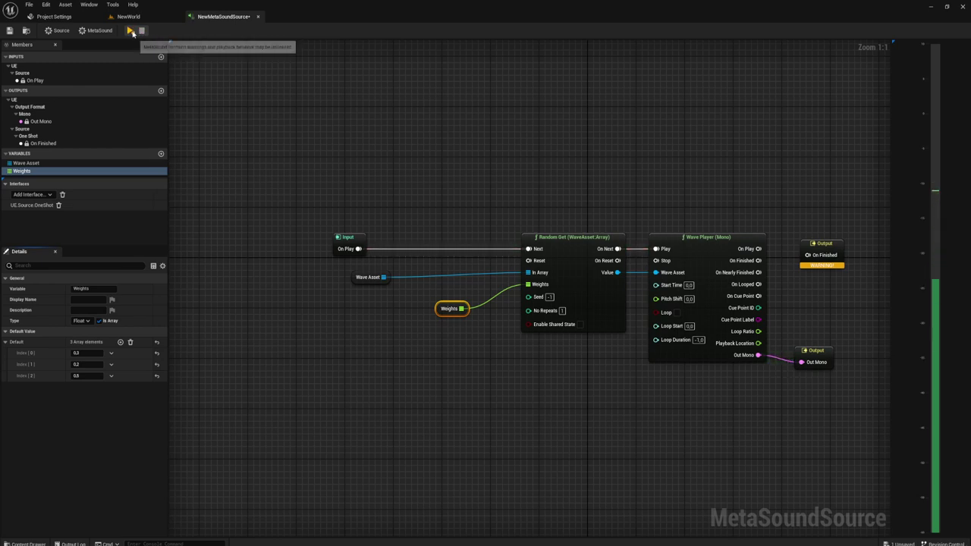
click(132, 31)
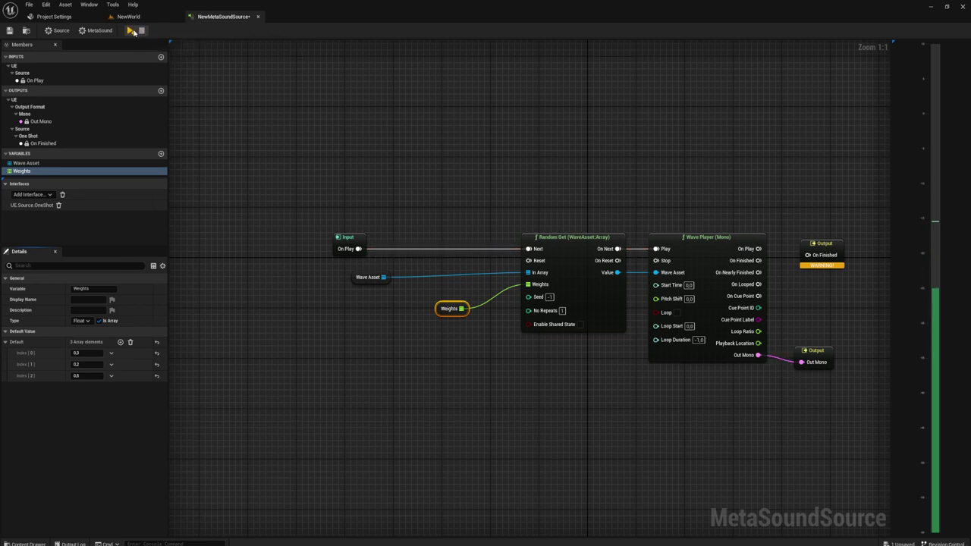
click(132, 31)
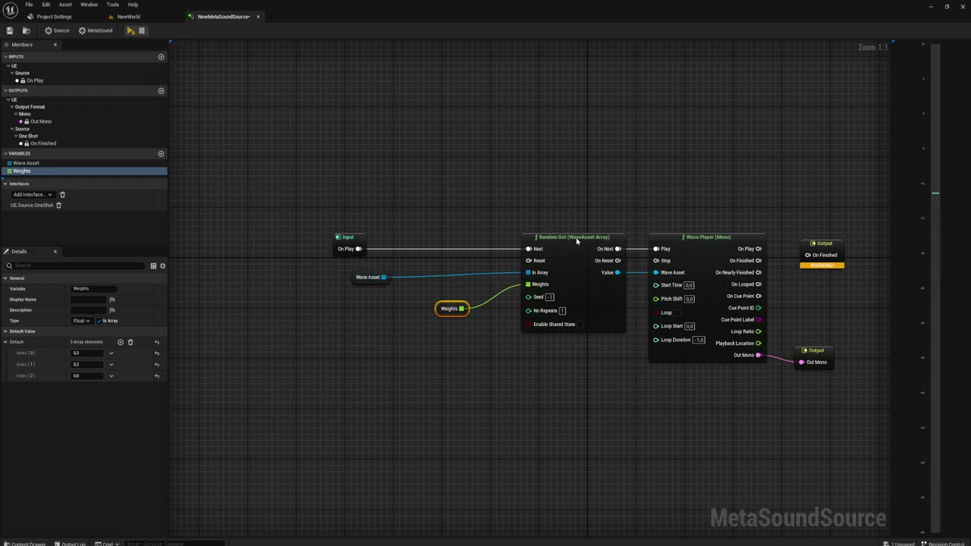
- Move Random Get and its Input, Wave Asset and Weights nodes up and left together
drag(576, 237, 563, 189)
drag(349, 334, 451, 208)
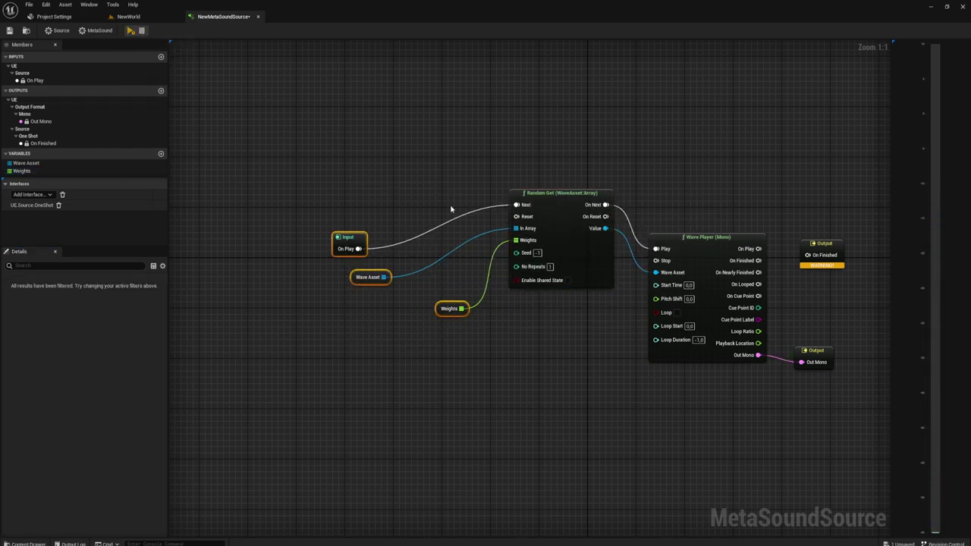
drag(446, 309, 458, 264)
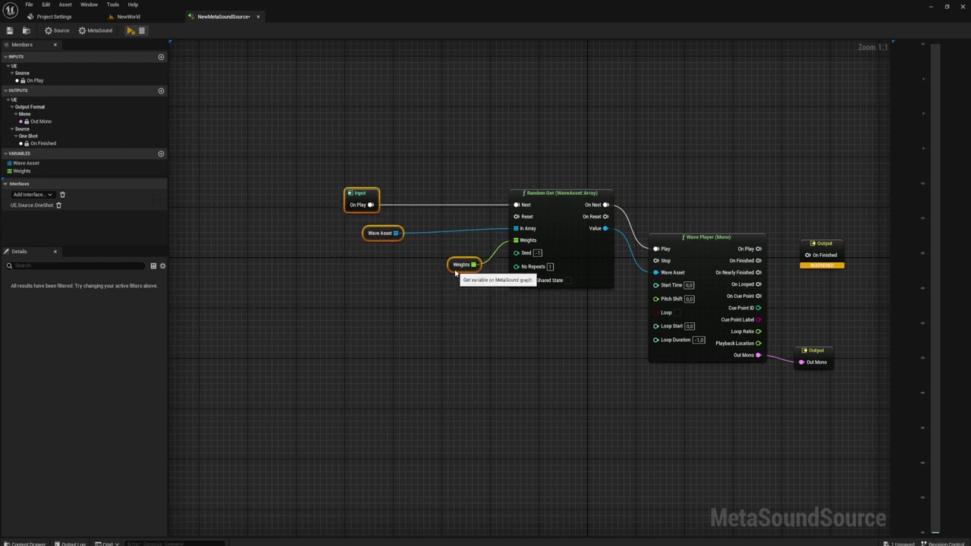
click(561, 315)
- Create a Random (Time) node wired into the Wave Player's Start Time
drag(656, 284, 559, 315)
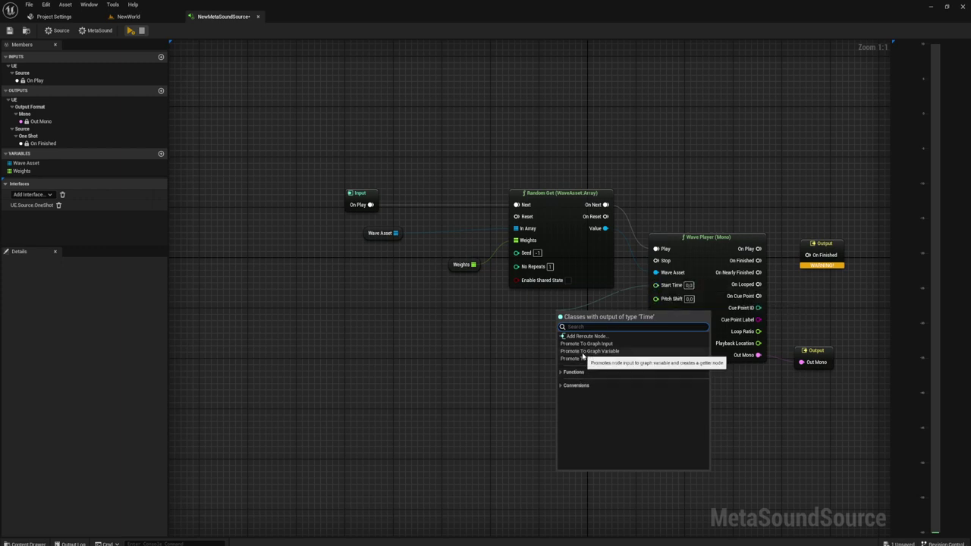
click(561, 372)
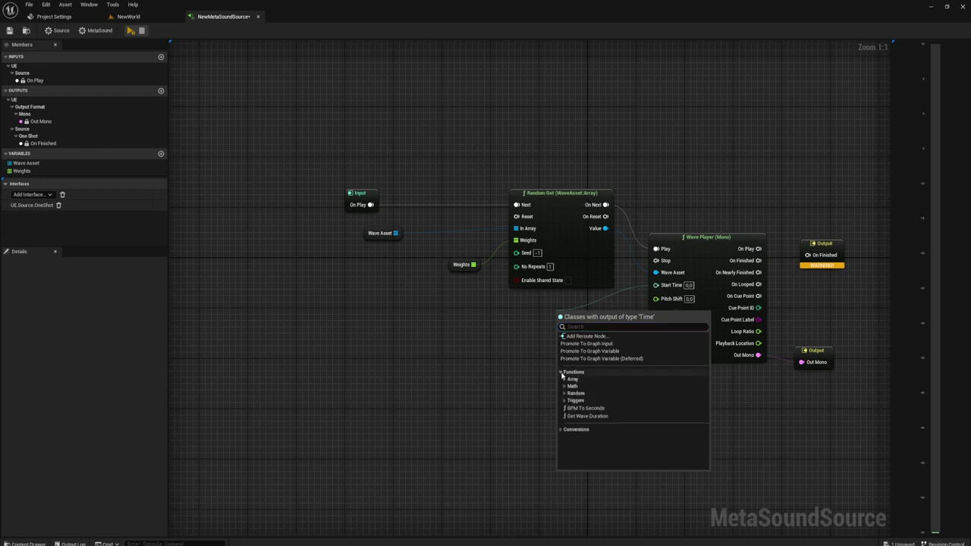
click(536, 373)
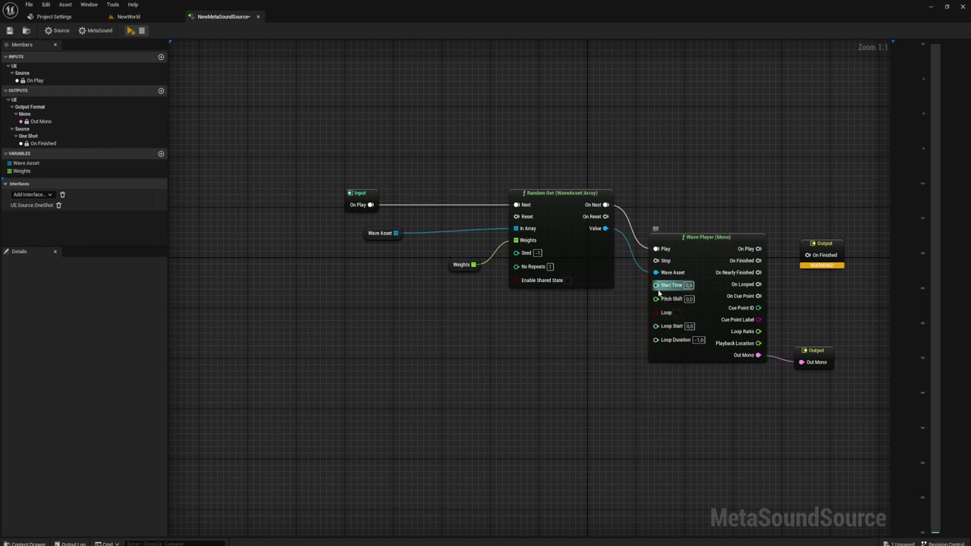
drag(657, 287, 595, 332)
text(ra)
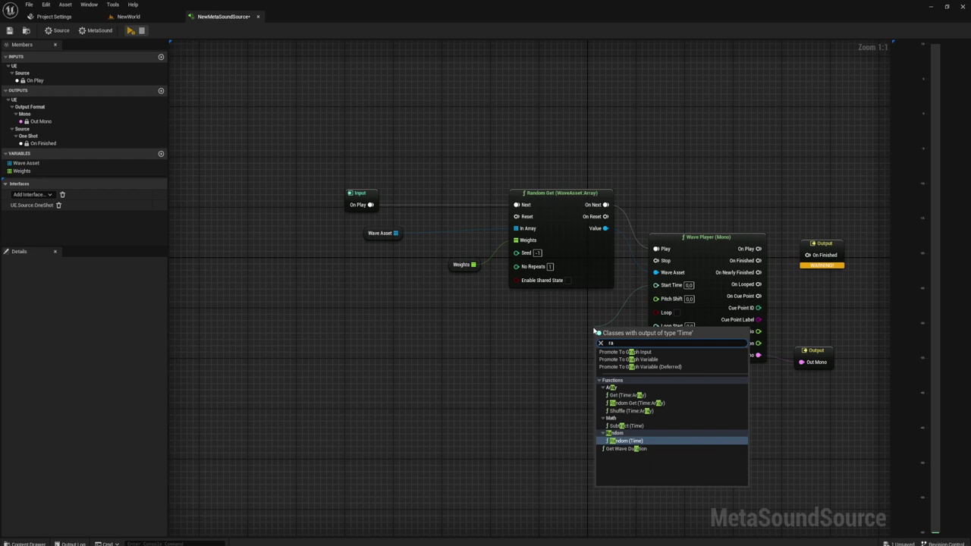
text(nd)
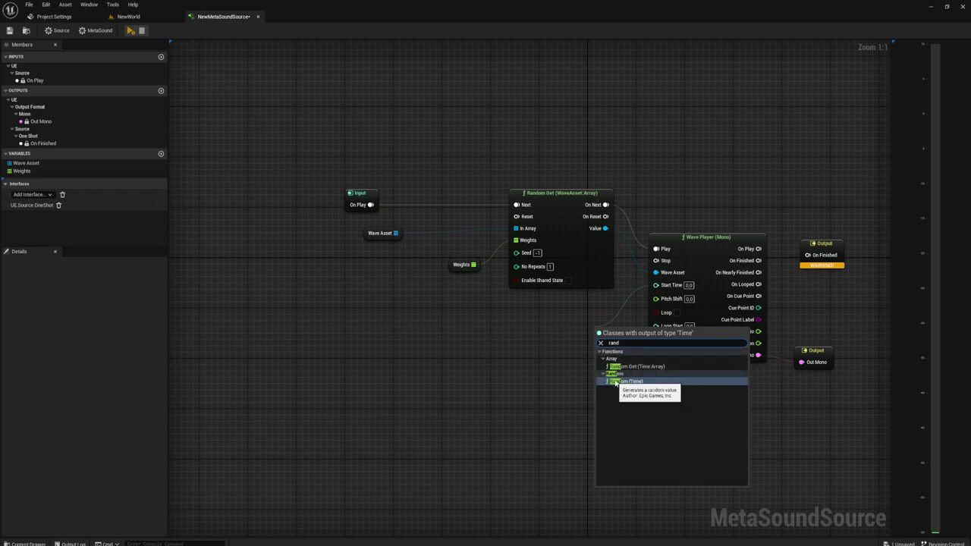
click(621, 382)
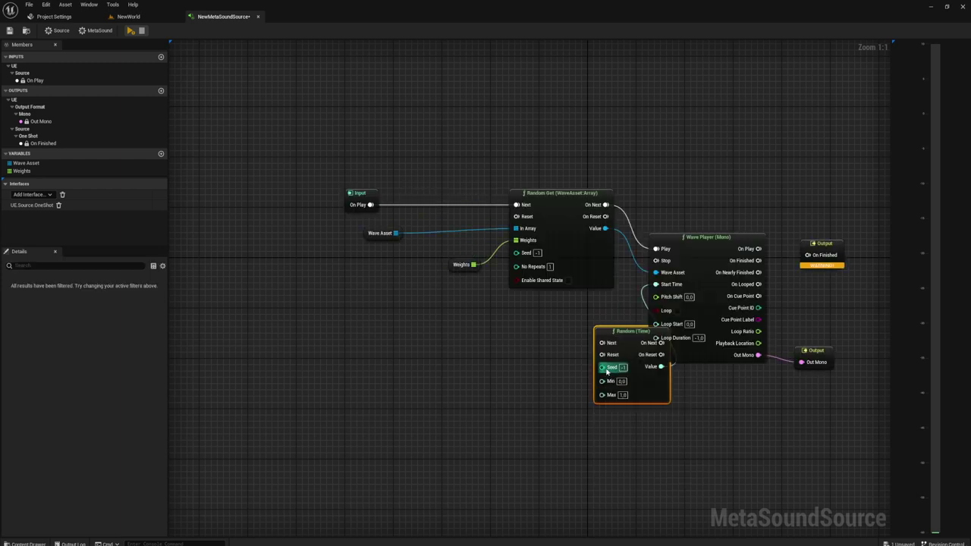
- Place Random (Time) between Random Get and Wave Player, chaining On Next to Next and Play
drag(630, 332, 572, 321)
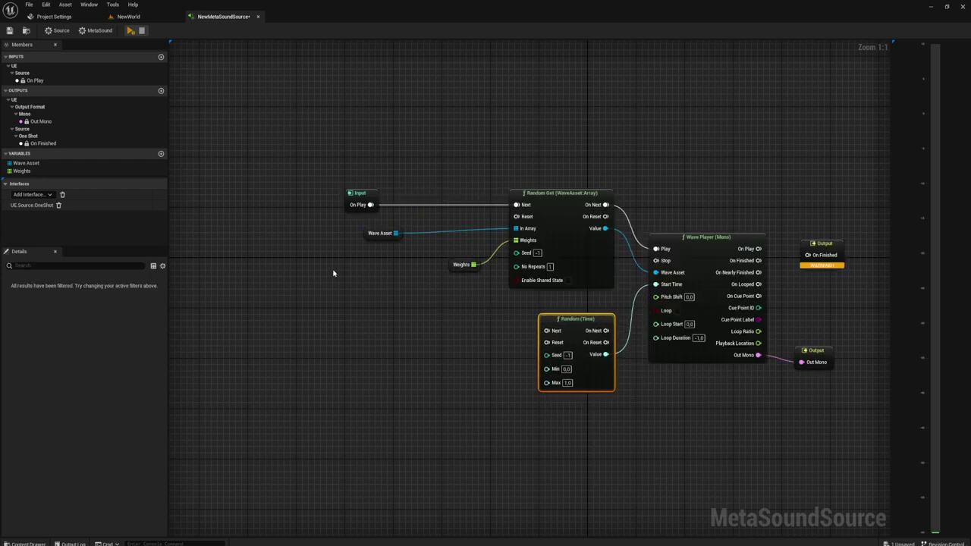
mouse_move(333, 273)
mouse_down()
mouse_move(596, 167)
mouse_move(443, 207)
mouse_up()
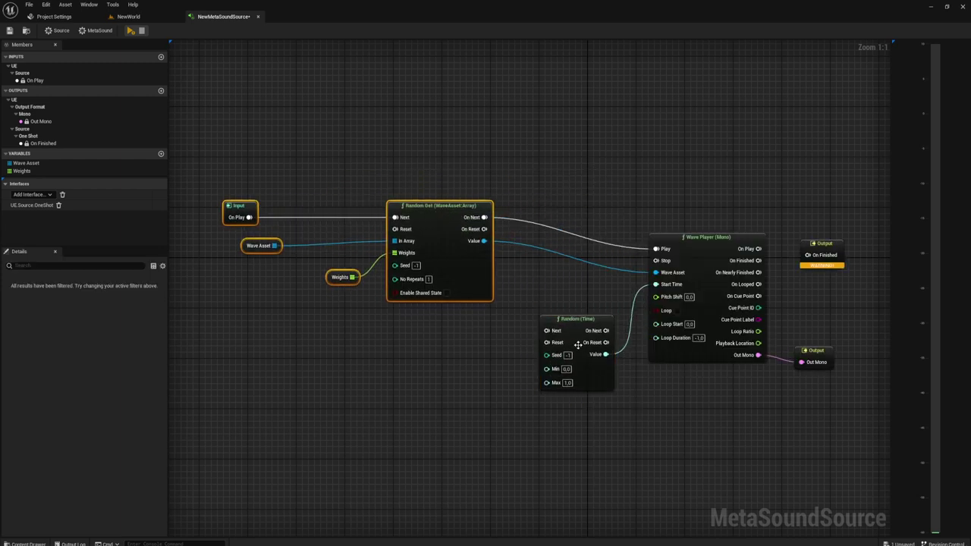
mouse_move(576, 328)
mouse_down()
mouse_move(558, 234)
mouse_move(484, 217)
mouse_up()
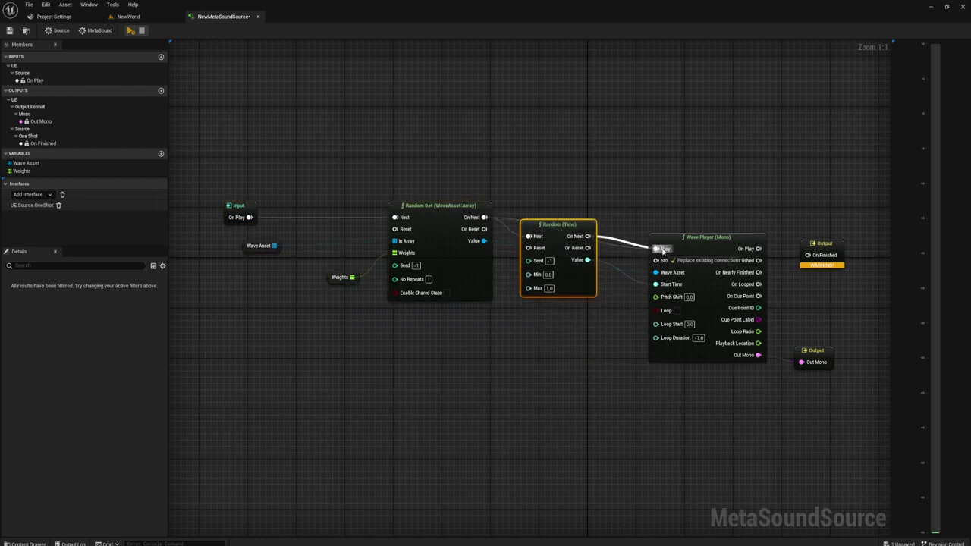
drag(575, 226, 593, 207)
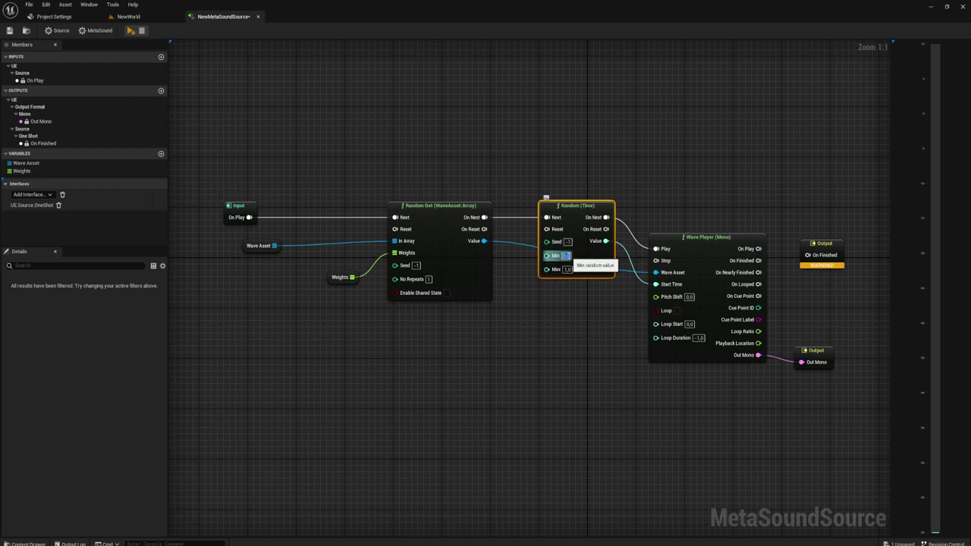
- Set the Random (Time) node's range to Min 0,0 and Max 6,0
click(566, 256)
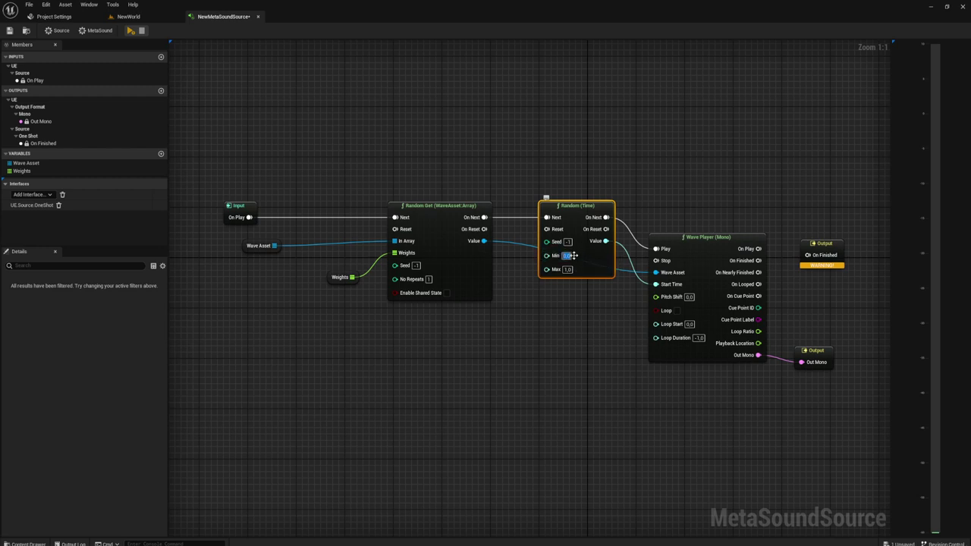
click(567, 269)
text(0)
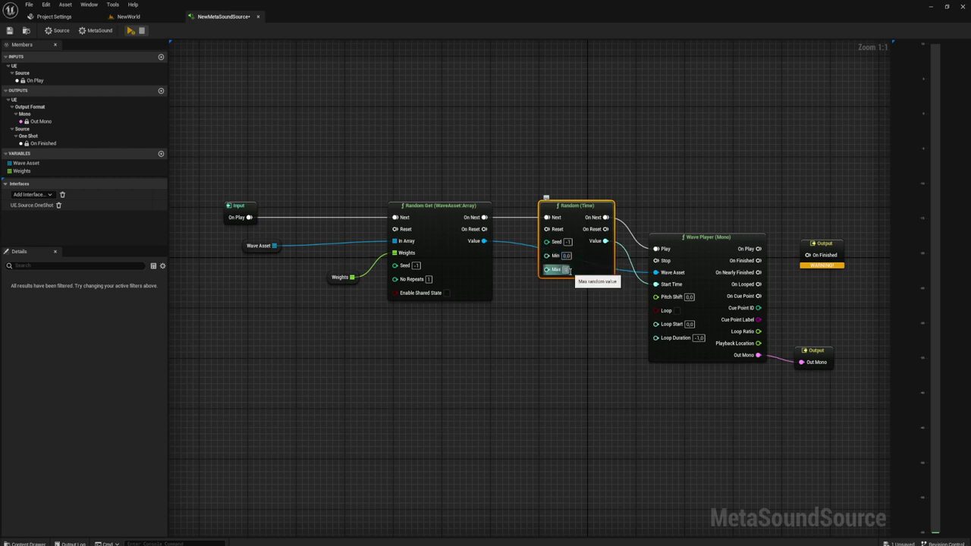
key(Return)
click(585, 321)
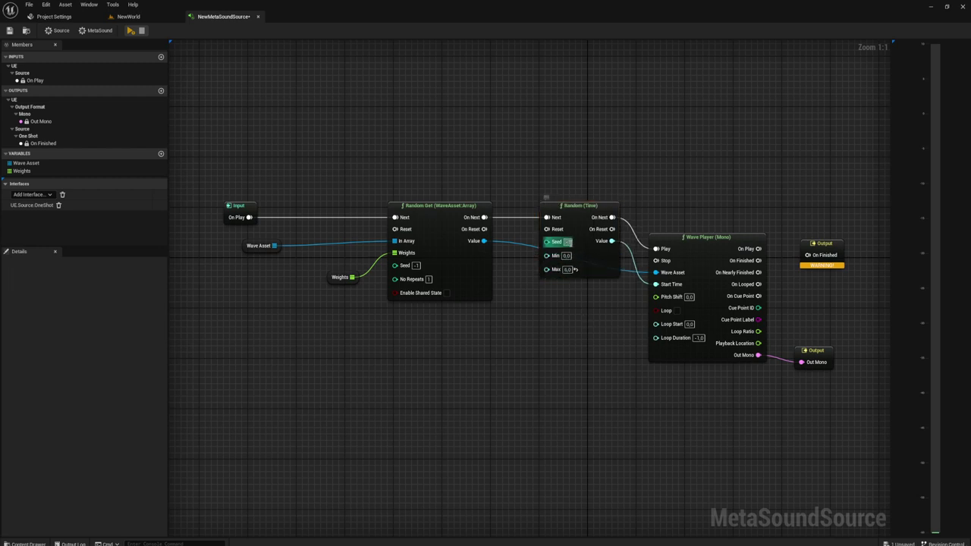
click(565, 256)
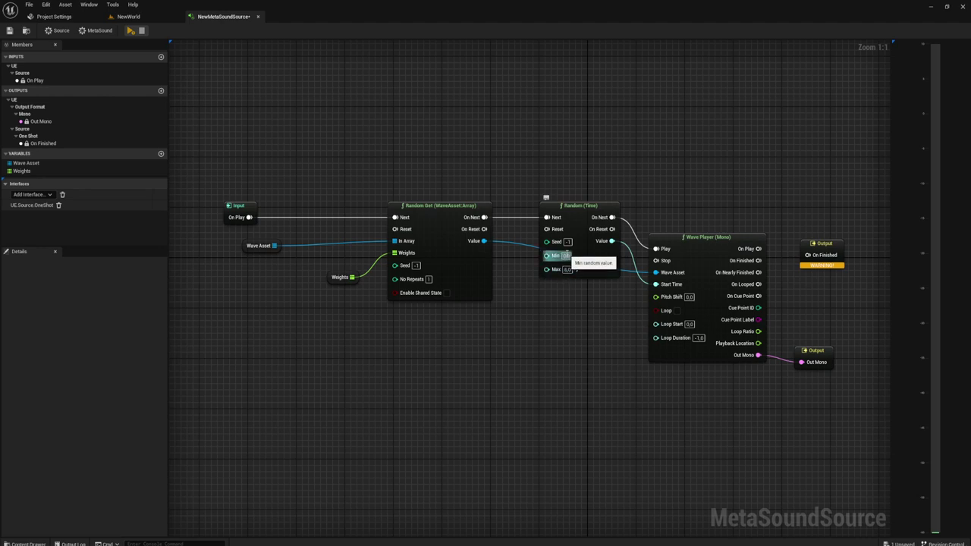
click(566, 256)
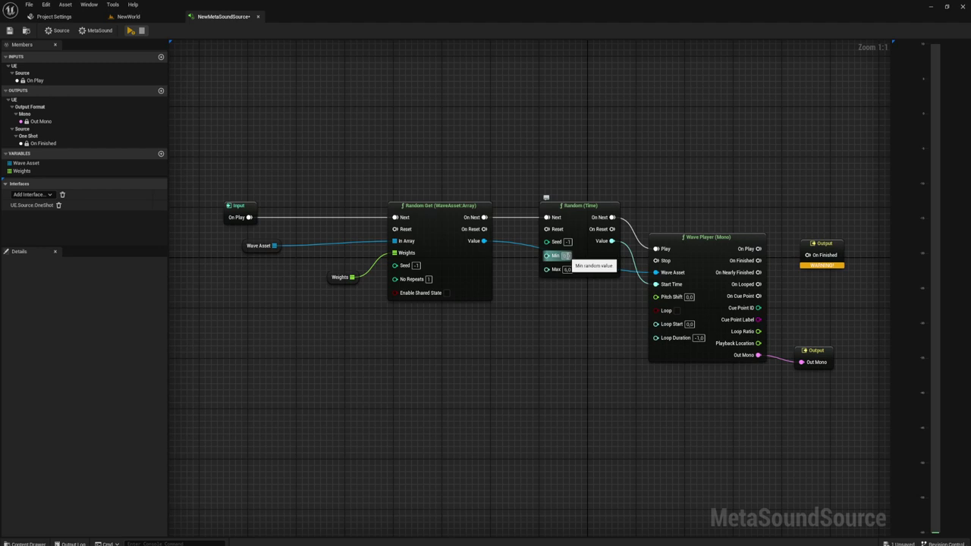
click(567, 270)
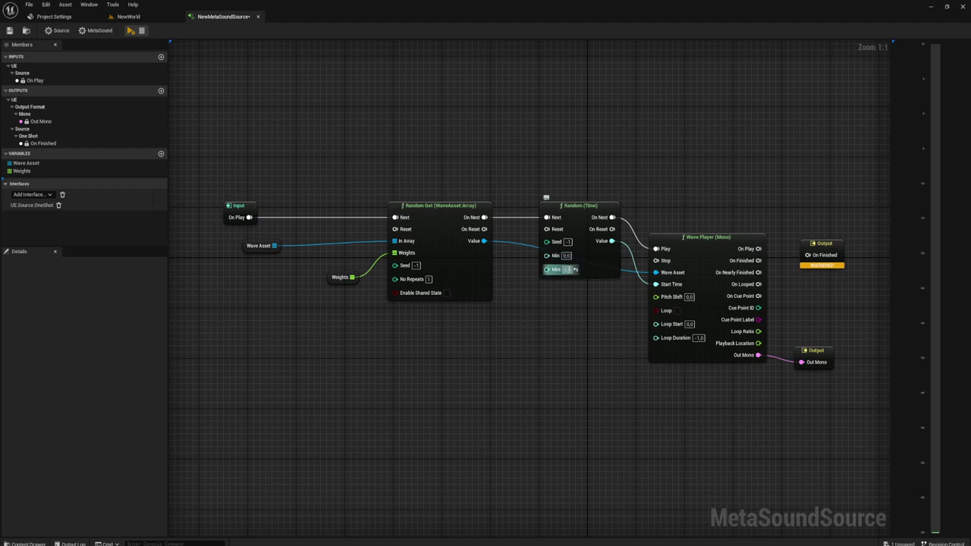
key(Return)
click(131, 31)
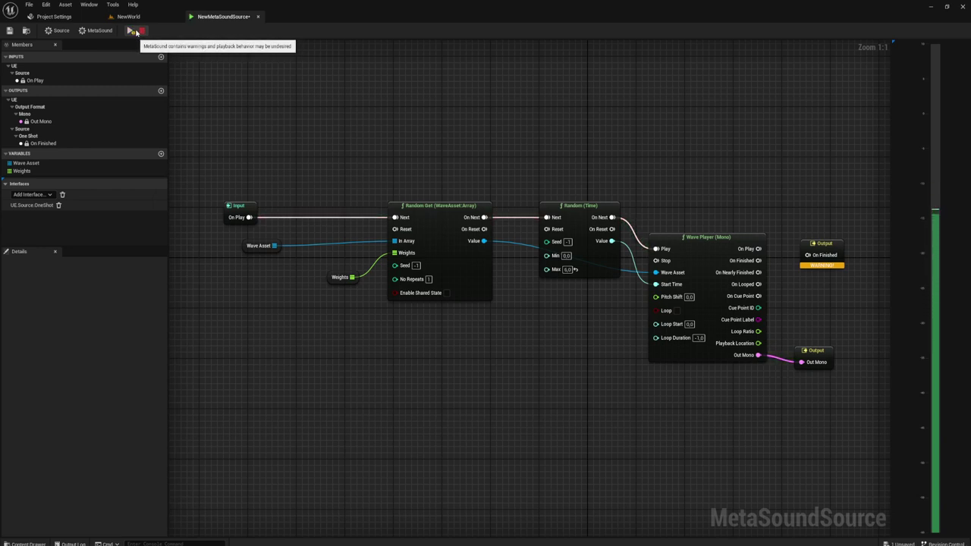
click(141, 30)
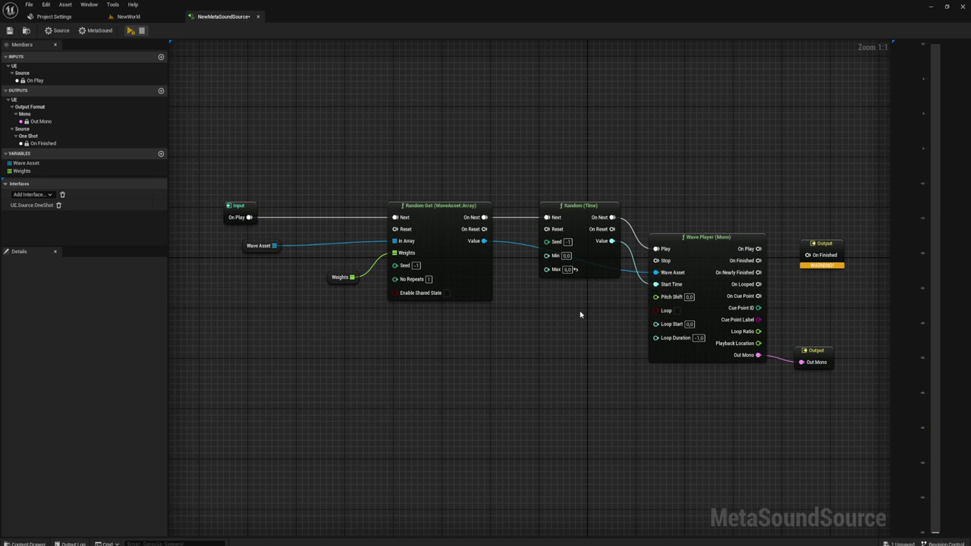
right_drag(580, 314, 554, 296)
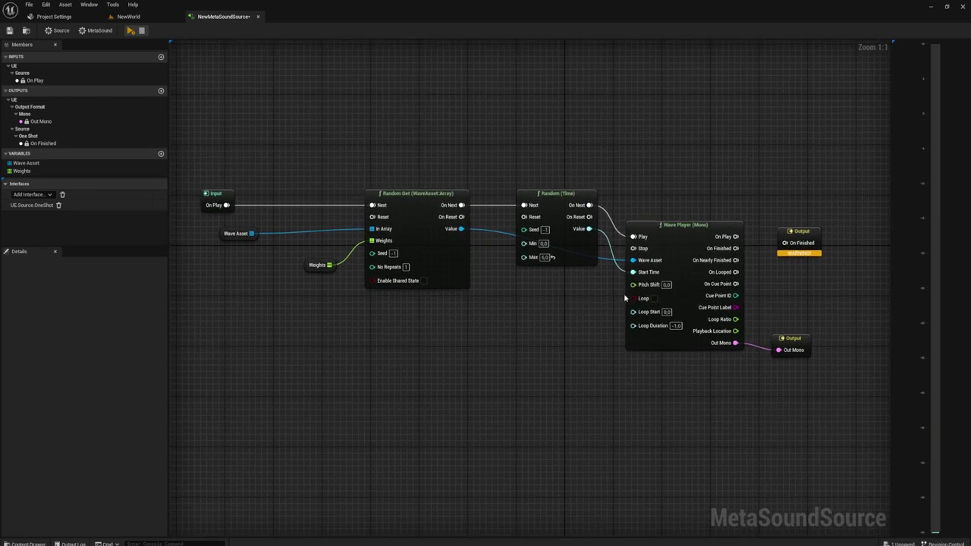
drag(634, 284, 594, 310)
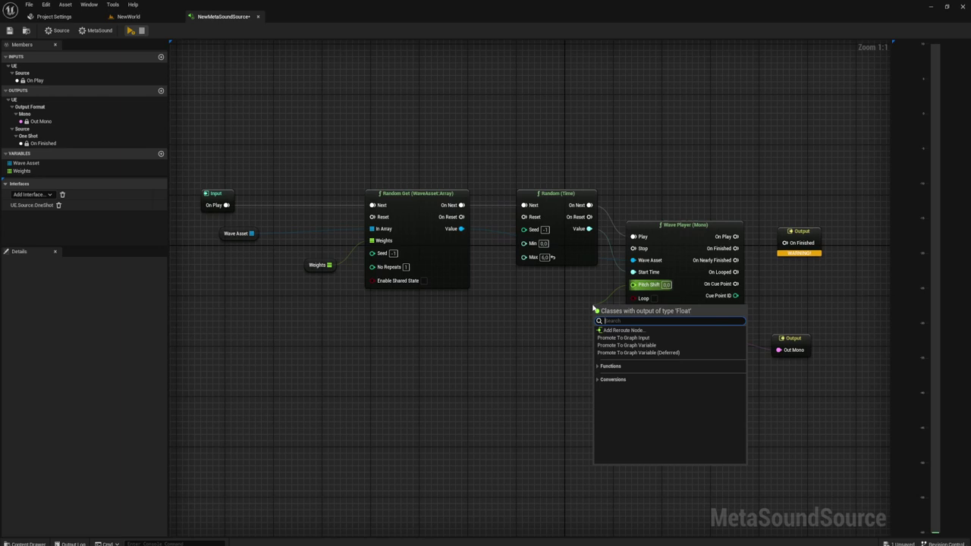
- Add a Random (Float) node wired into the Wave Player's Pitch Shift
text(rand)
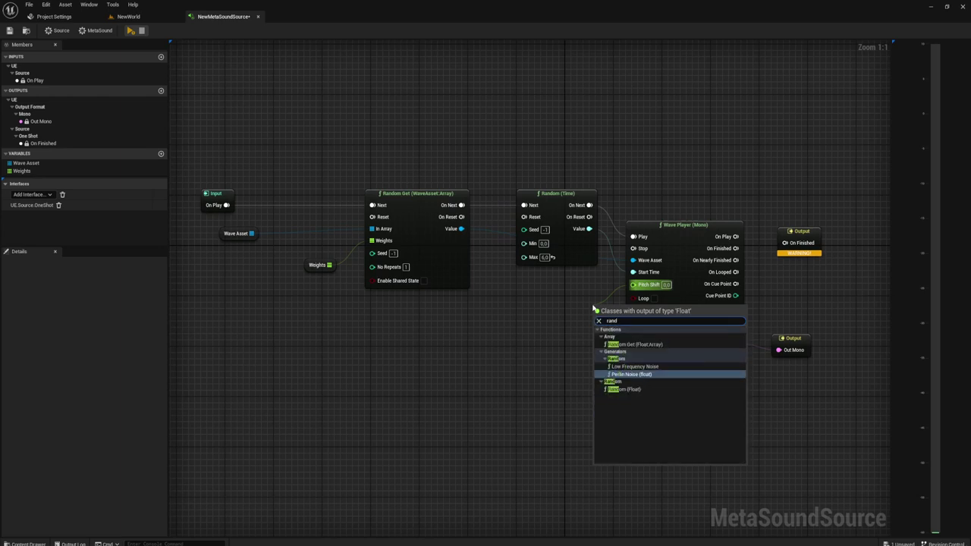
click(660, 389)
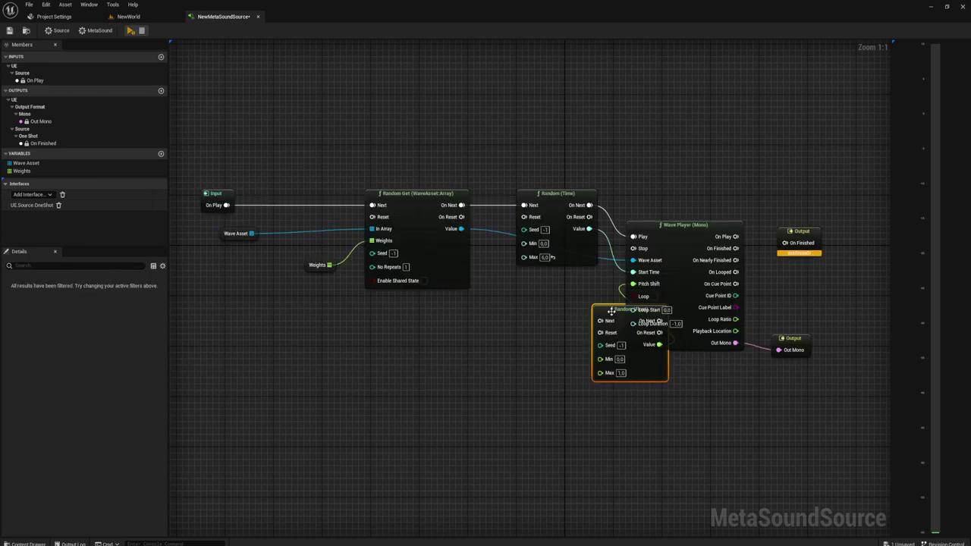
drag(611, 311, 529, 295)
- Shift Random Get, Random (Time) and Weights into a tidier layout
mouse_move(404, 156)
mouse_down()
mouse_move(537, 199)
mouse_move(530, 196)
mouse_up()
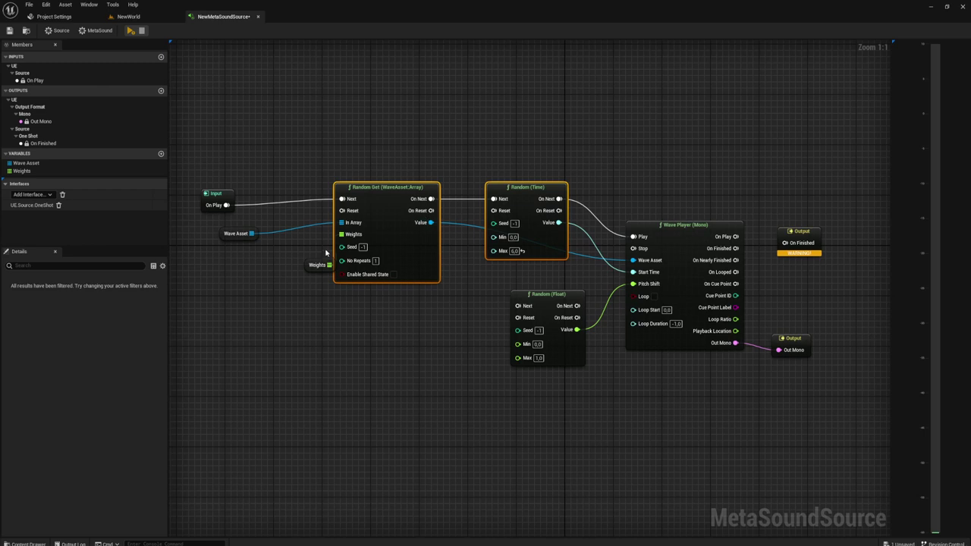
drag(318, 264, 281, 258)
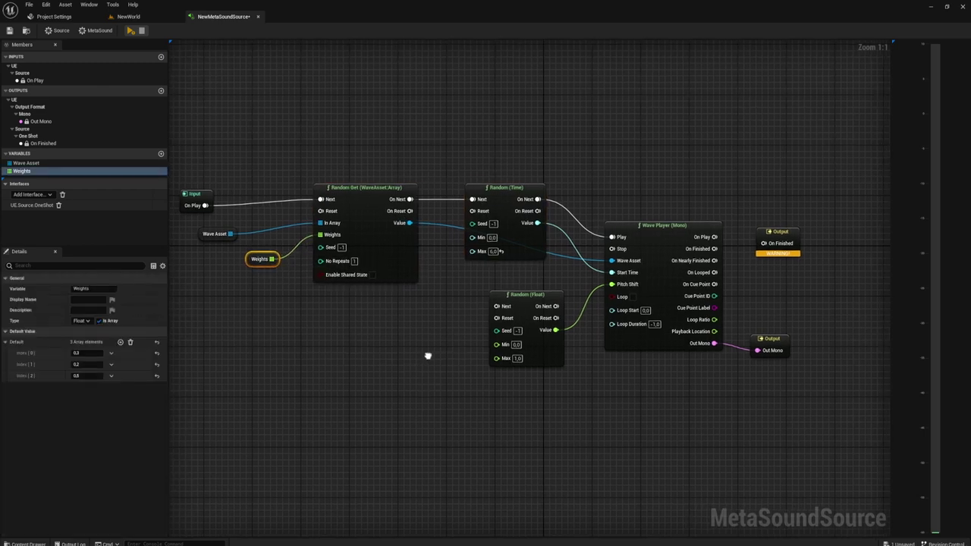
right_drag(372, 360, 461, 356)
right_drag(398, 327, 452, 340)
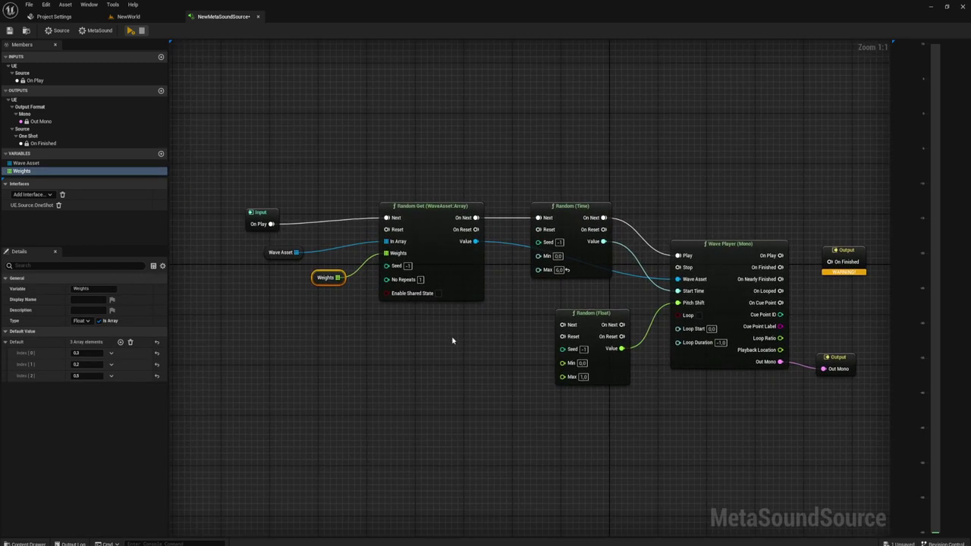
- Add a Trigger Any (3) node from the 'any' search and delete the earlier Trigger Any (2)
right_click(439, 334)
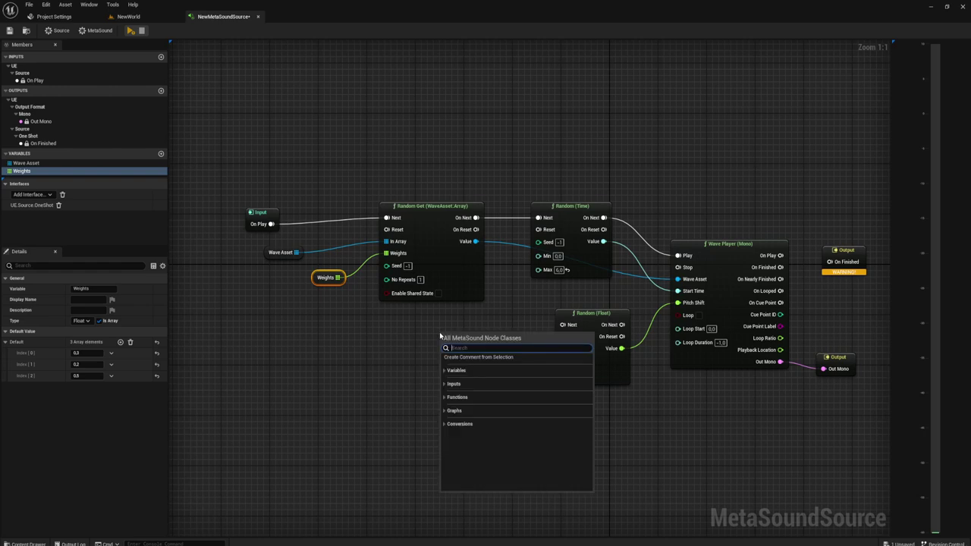
text(any)
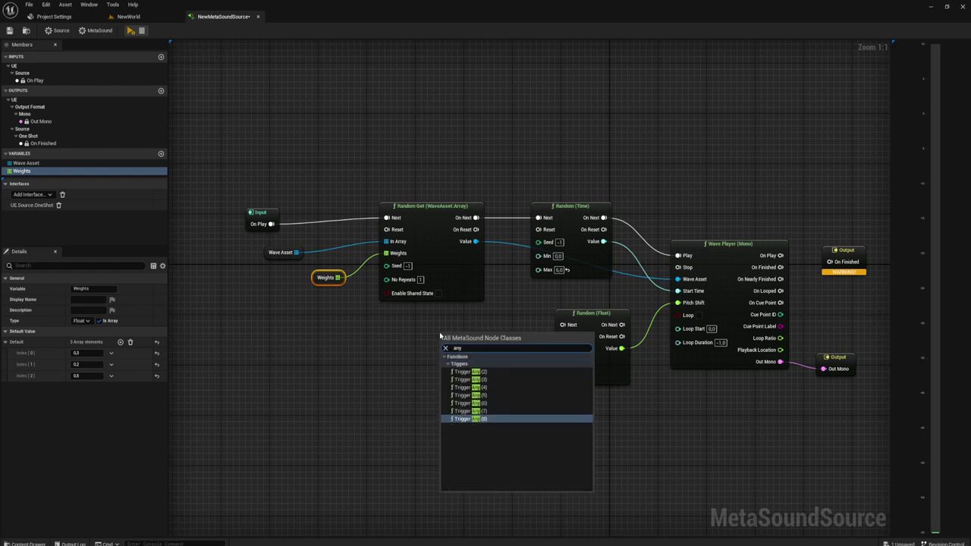
click(470, 372)
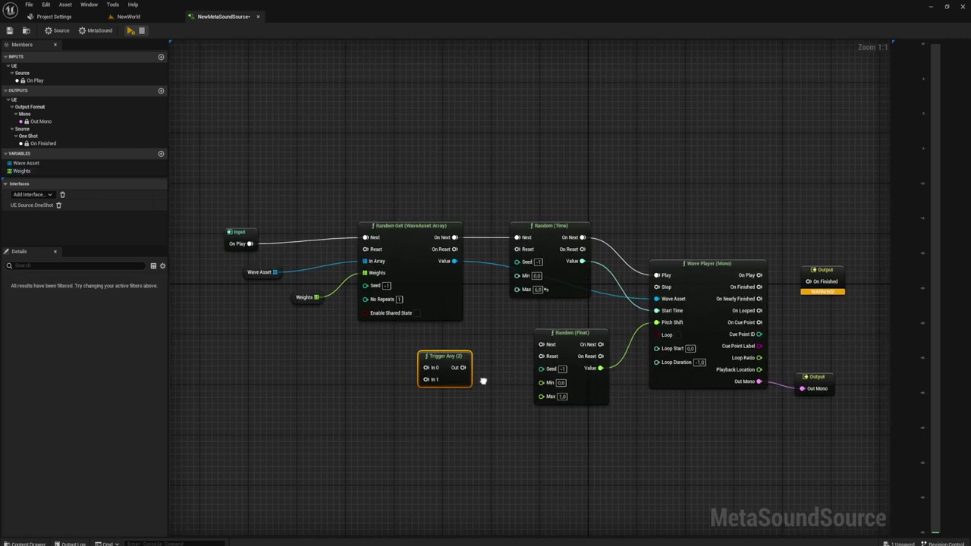
drag(444, 350, 488, 334)
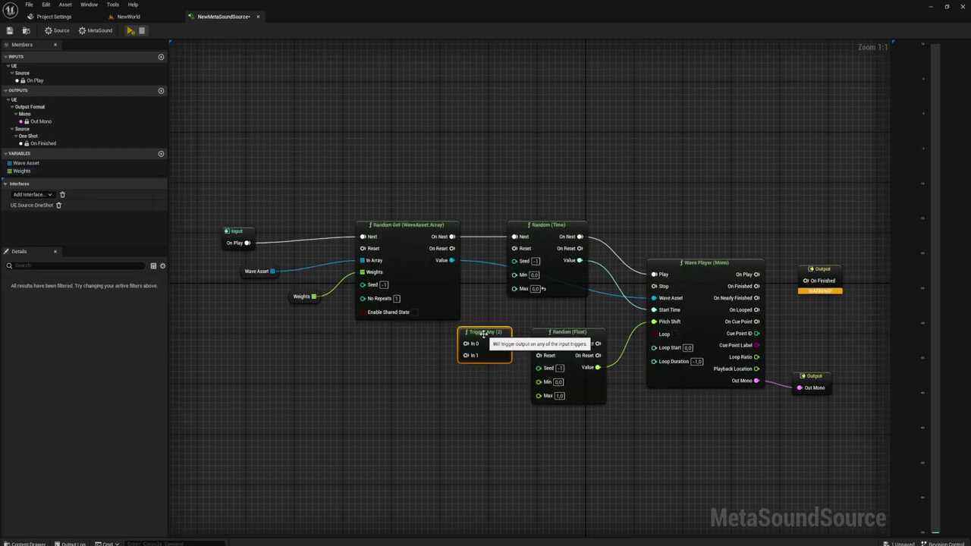
right_click(430, 384)
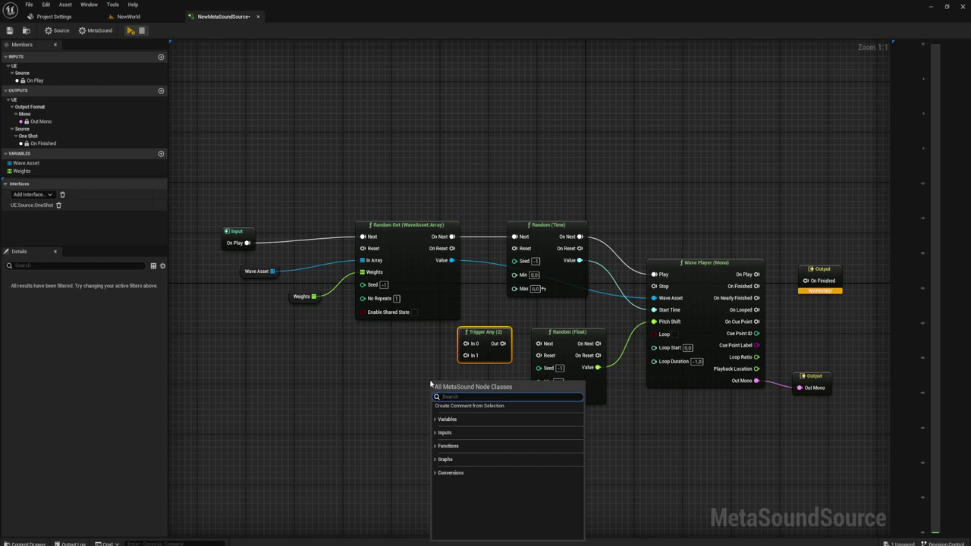
text(any)
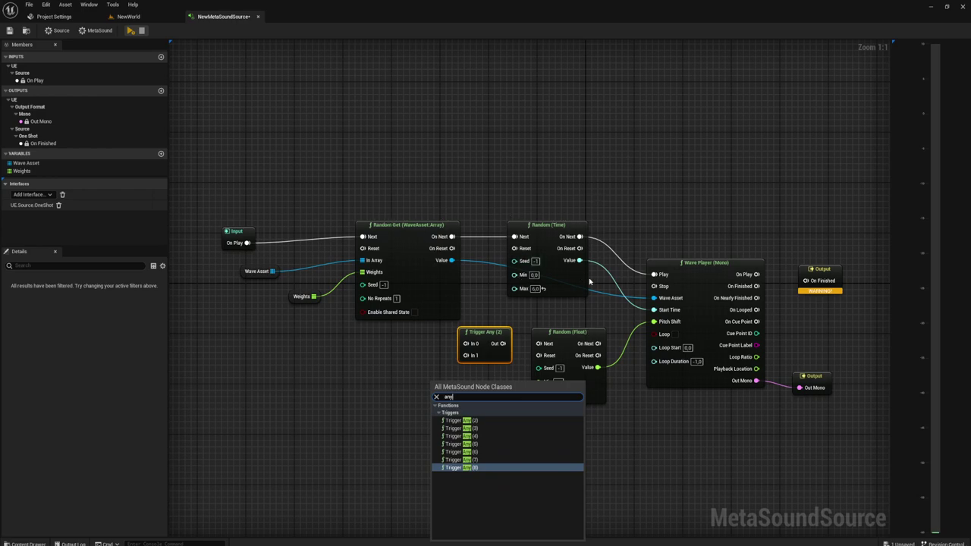
click(458, 428)
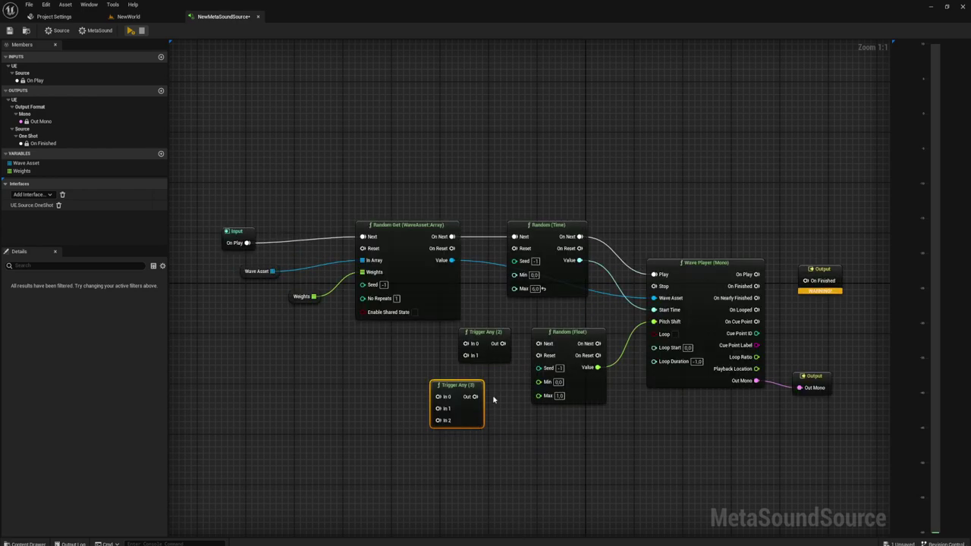
click(483, 328)
key(Delete)
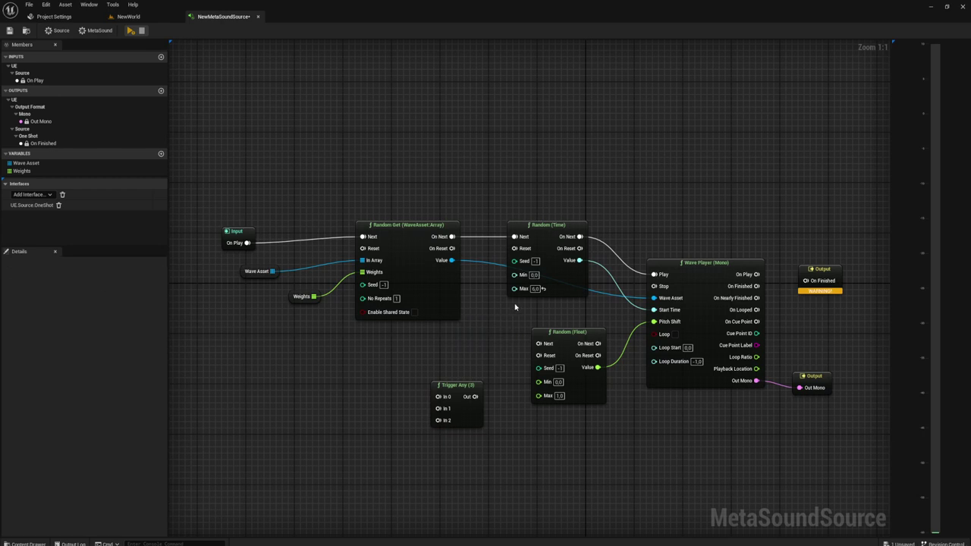
- Rearrange Random Get, Random (Time), Random (Float) and Trigger Any to clear space
drag(452, 237, 463, 238)
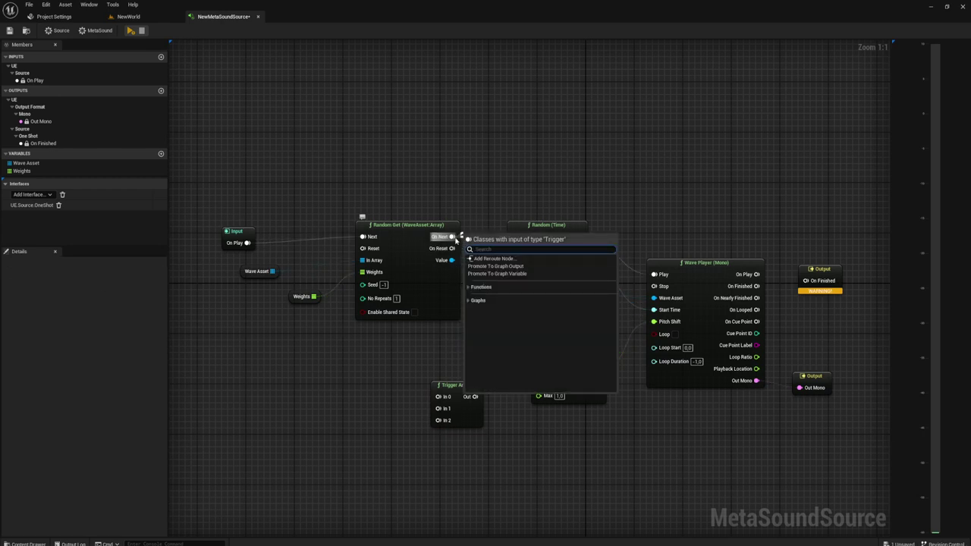
key(Escape)
click(547, 226)
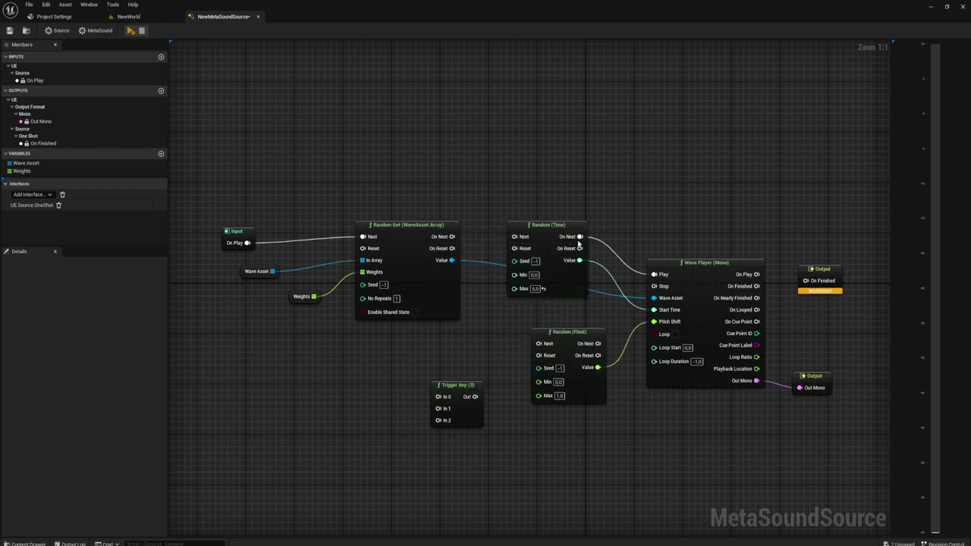
drag(557, 233, 534, 315)
drag(457, 395, 368, 348)
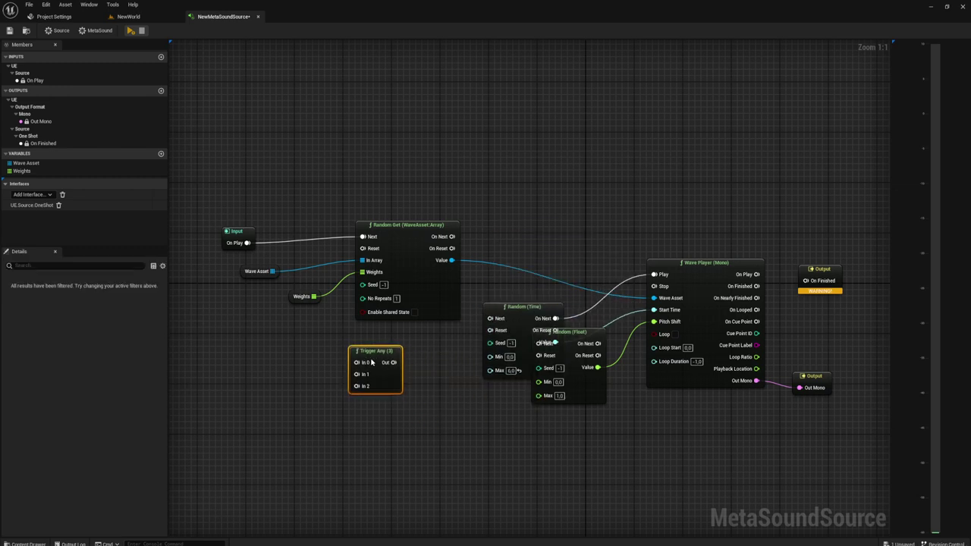
drag(404, 245, 544, 194)
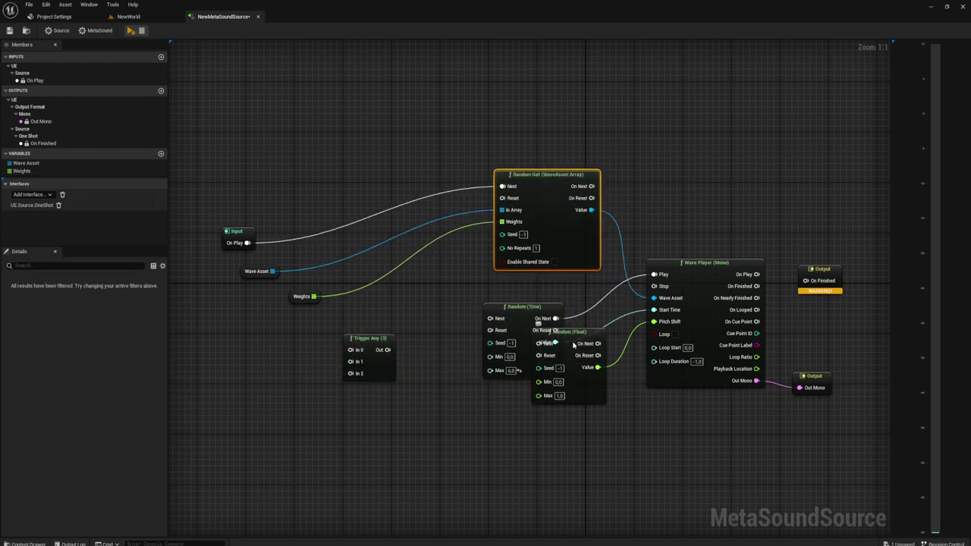
drag(576, 341, 539, 405)
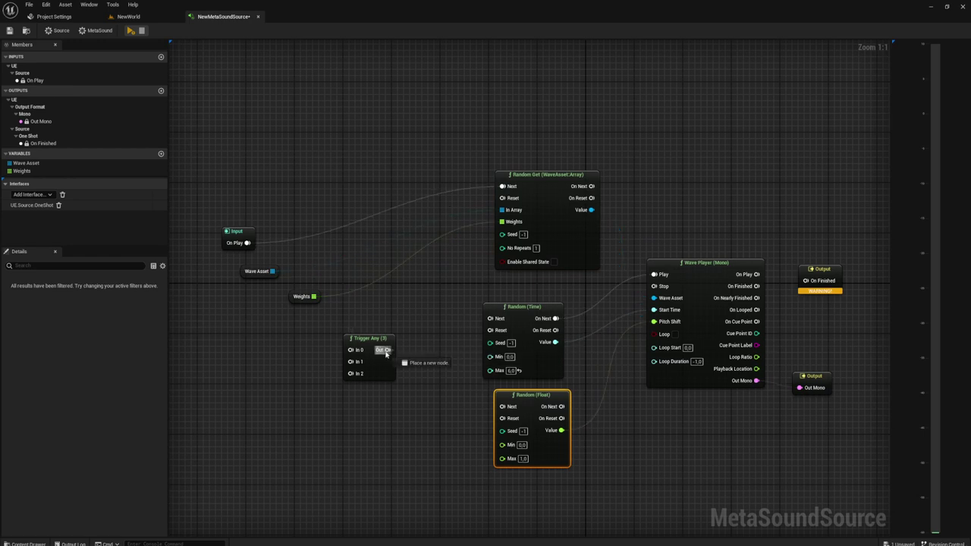
- Wire Trigger Any Out to Wave Player Play and the random nodes' On Next into its inputs
drag(385, 350, 653, 274)
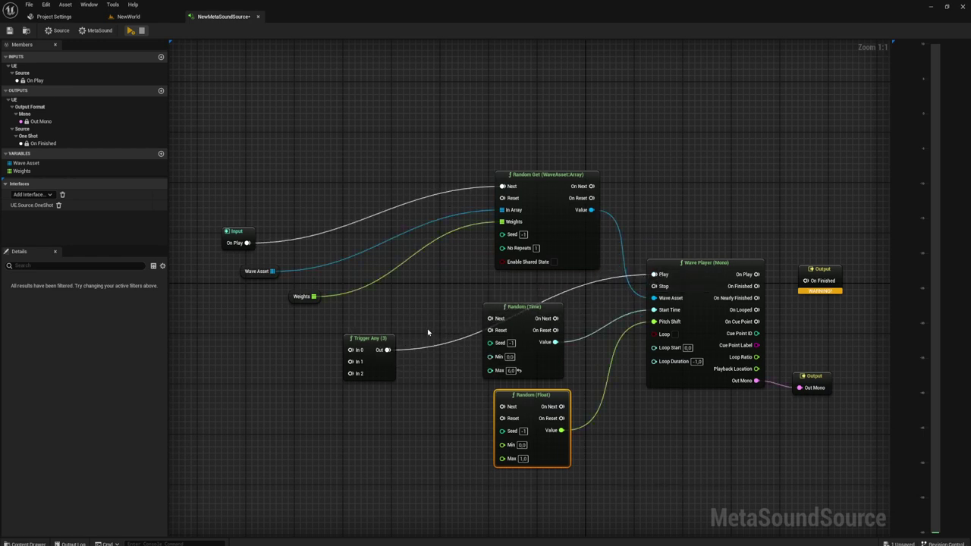
mouse_move(374, 341)
mouse_down()
mouse_move(617, 285)
mouse_move(594, 293)
mouse_move(559, 417)
mouse_move(561, 407)
mouse_up()
drag(591, 185, 594, 293)
drag(553, 176, 521, 182)
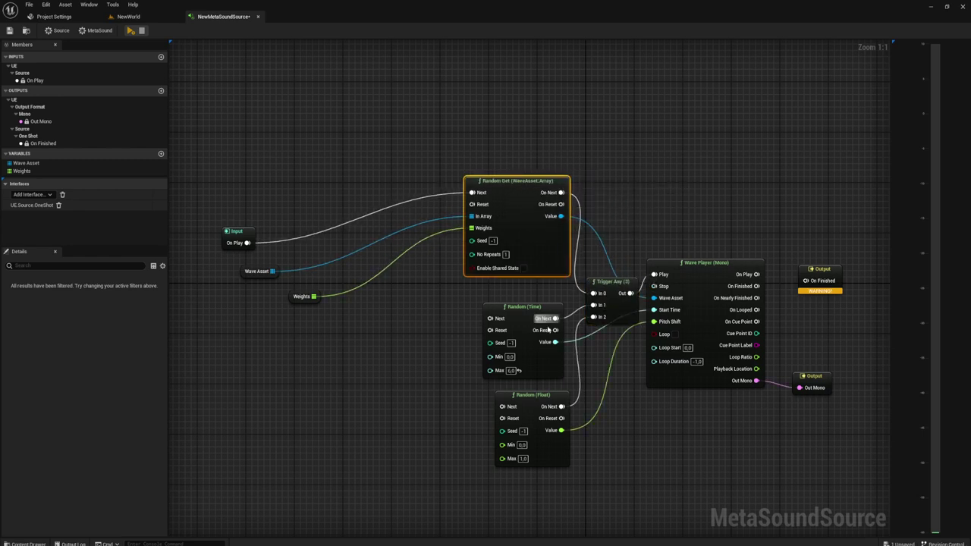
drag(534, 402, 523, 396)
drag(526, 311, 515, 298)
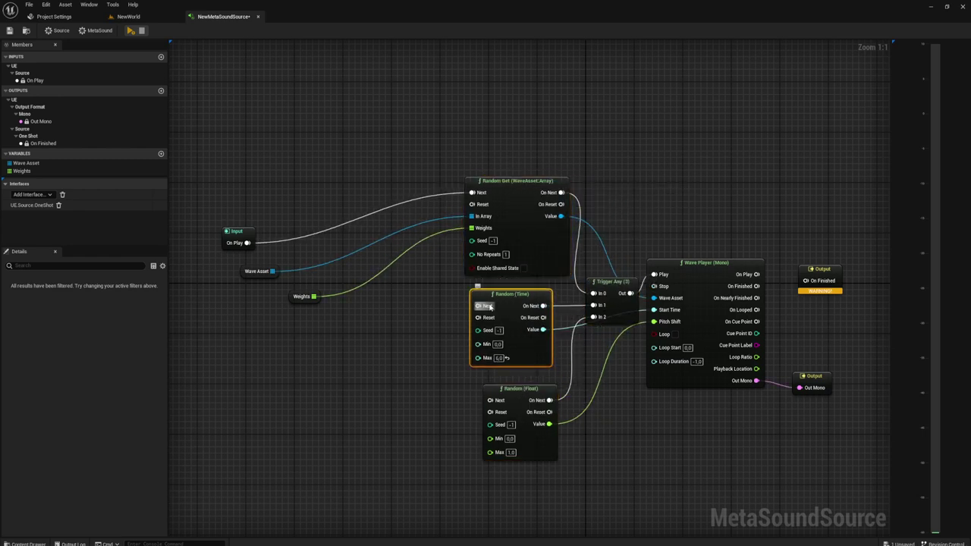
- Add an unconnected Trigger Select (3) node via a 'trig' search on the empty canvas
right_click(365, 311)
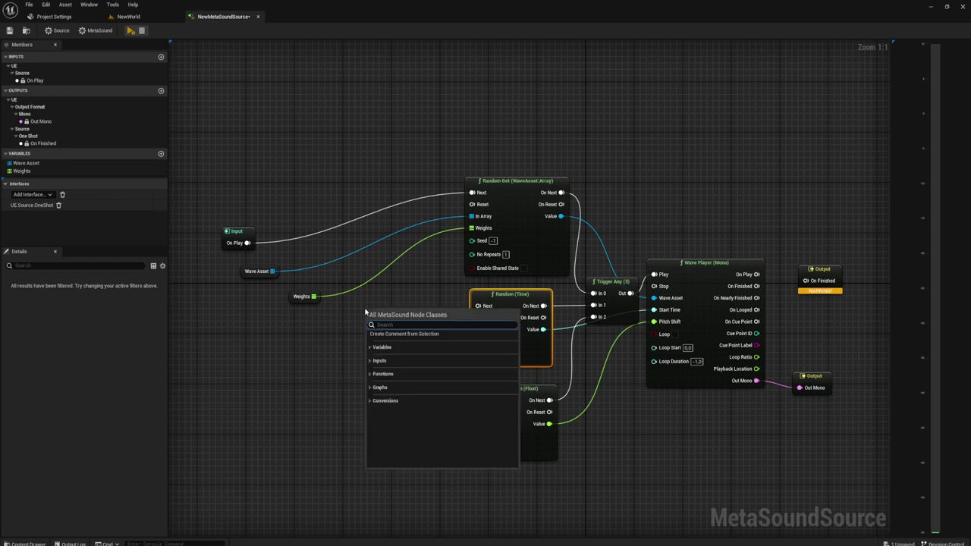
text(trig)
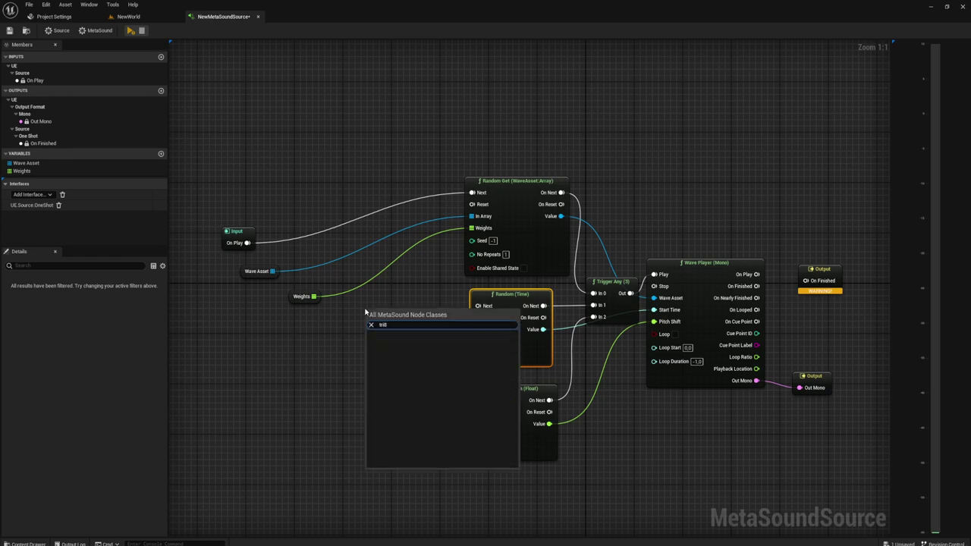
key(BackSpace)
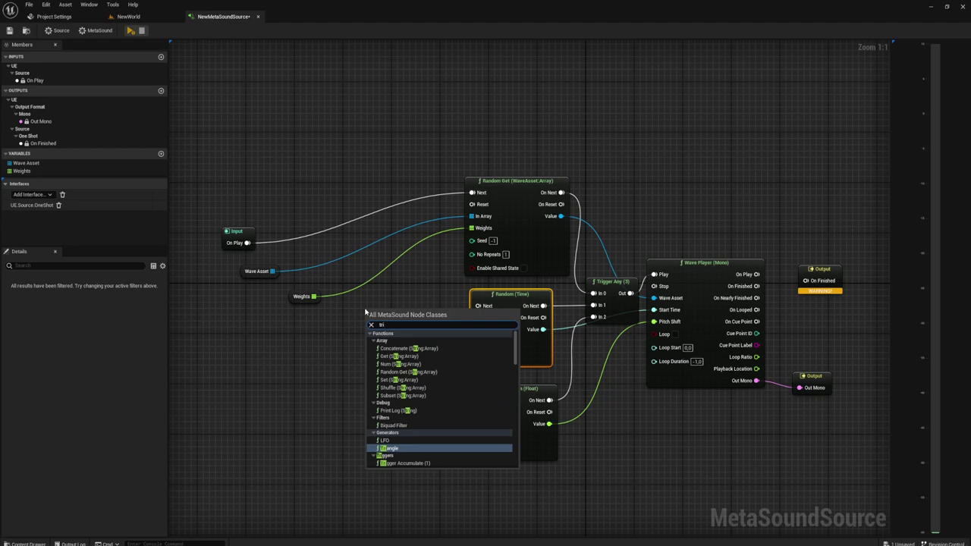
text(gg)
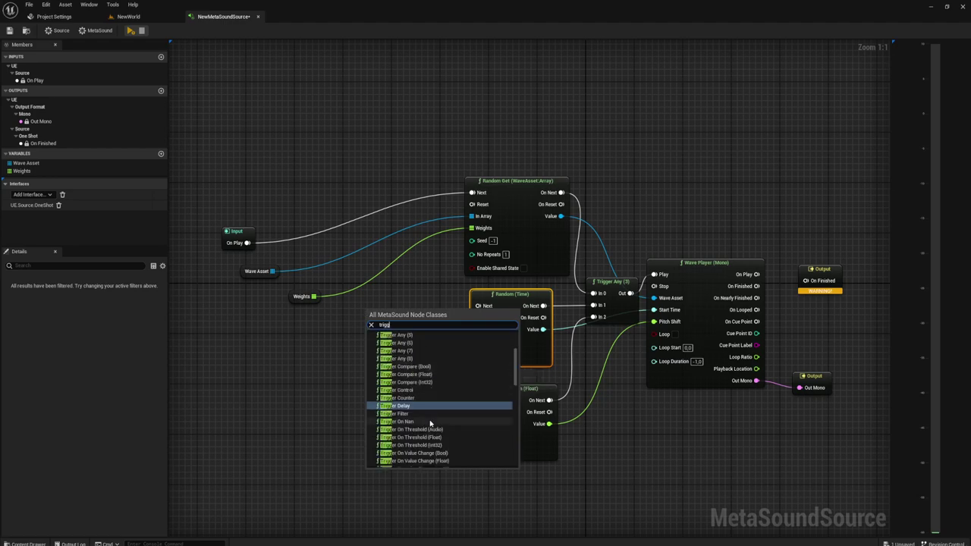
scroll(411, 398, down, 2)
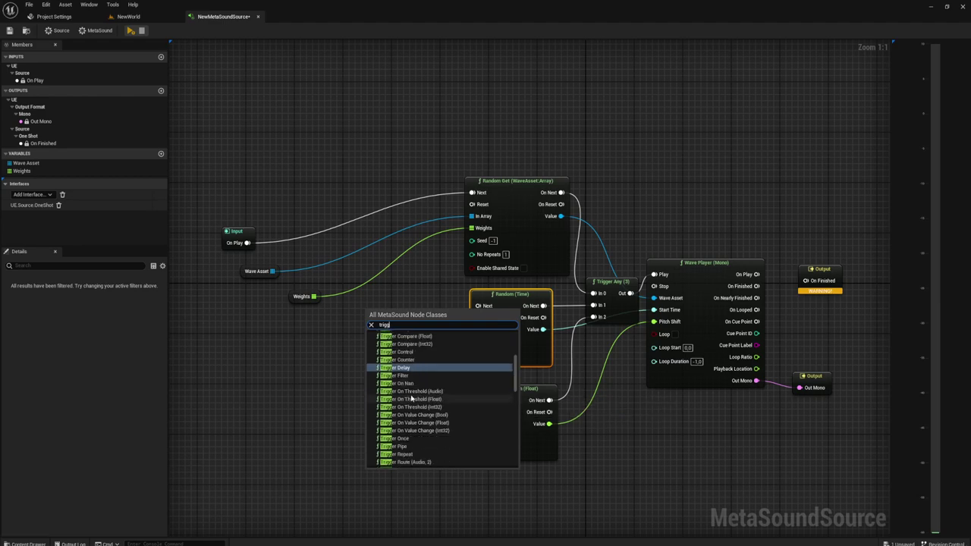
scroll(411, 398, down, 2)
scroll(414, 413, down, 2)
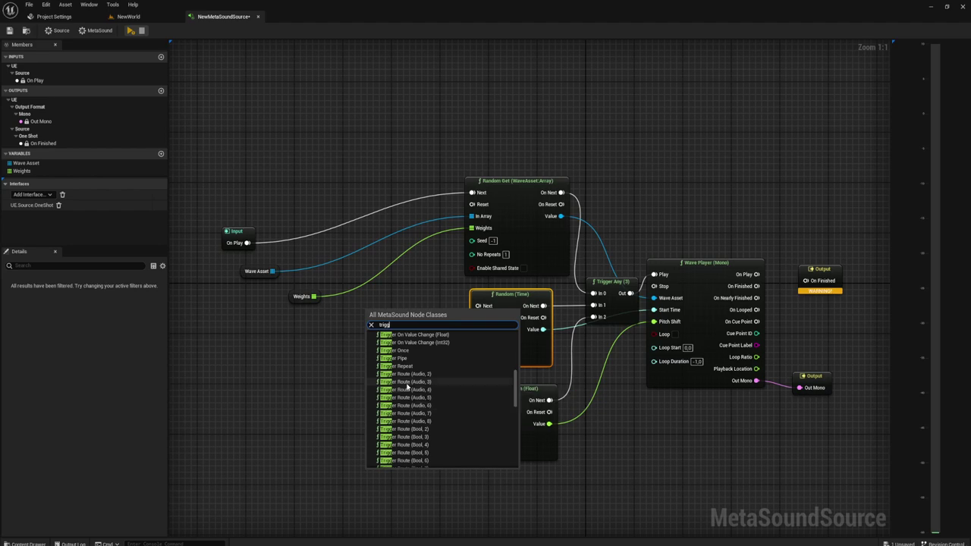
scroll(407, 386, down, 5)
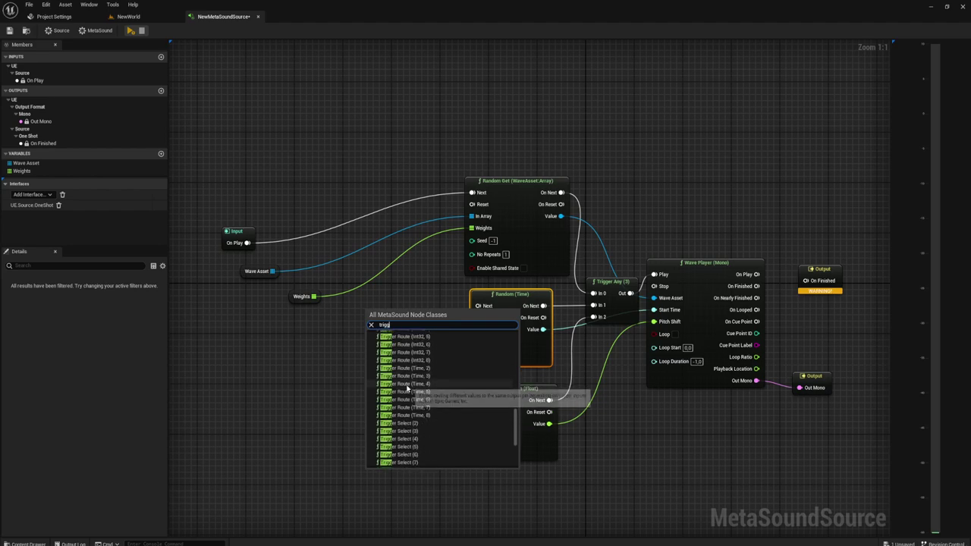
scroll(407, 388, down, 3)
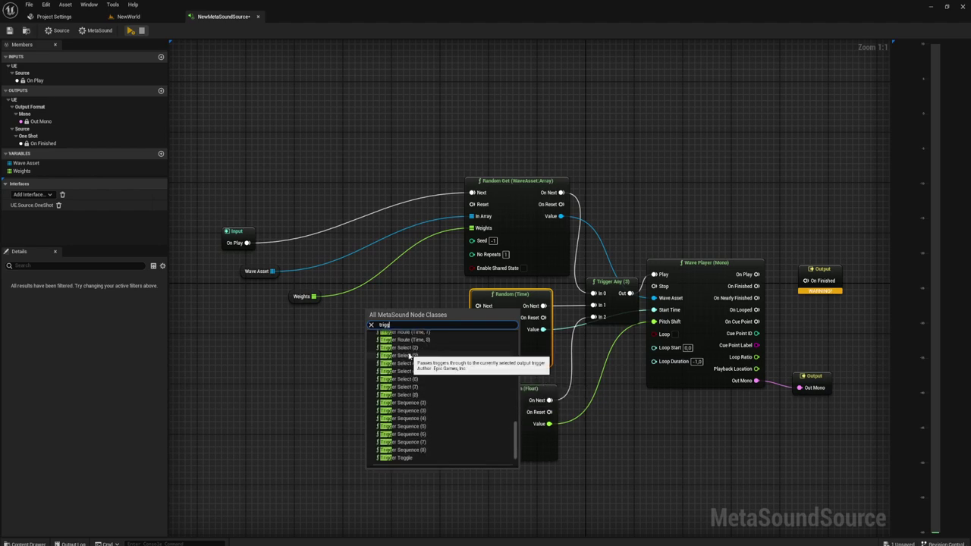
click(409, 356)
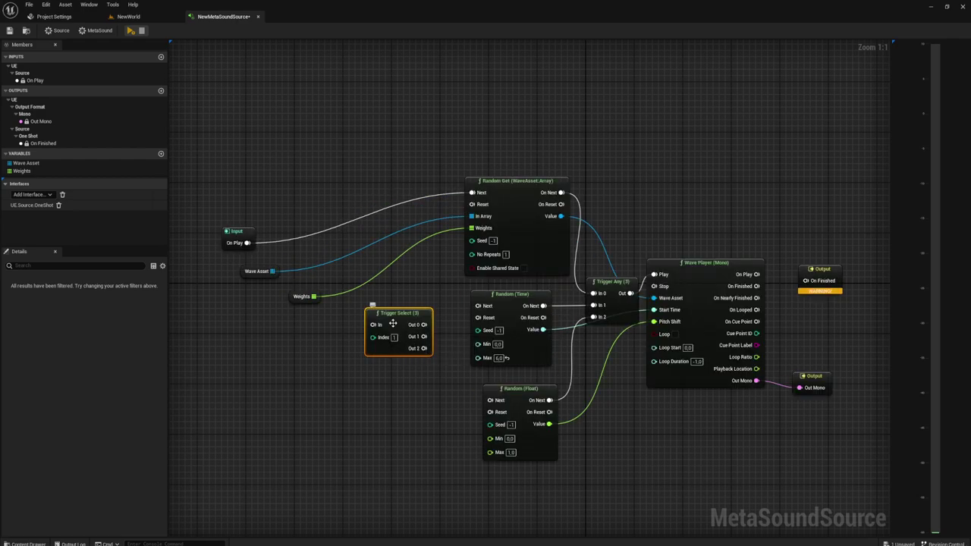
- Wire On Play to Trigger Select In, and Out 0 and Out 2 to Random Get and Random (Float) Next
mouse_move(393, 324)
mouse_down()
mouse_move(383, 249)
mouse_move(247, 243)
mouse_up()
mouse_move(412, 250)
mouse_down()
mouse_move(406, 238)
mouse_move(471, 193)
mouse_up()
drag(407, 248, 481, 306)
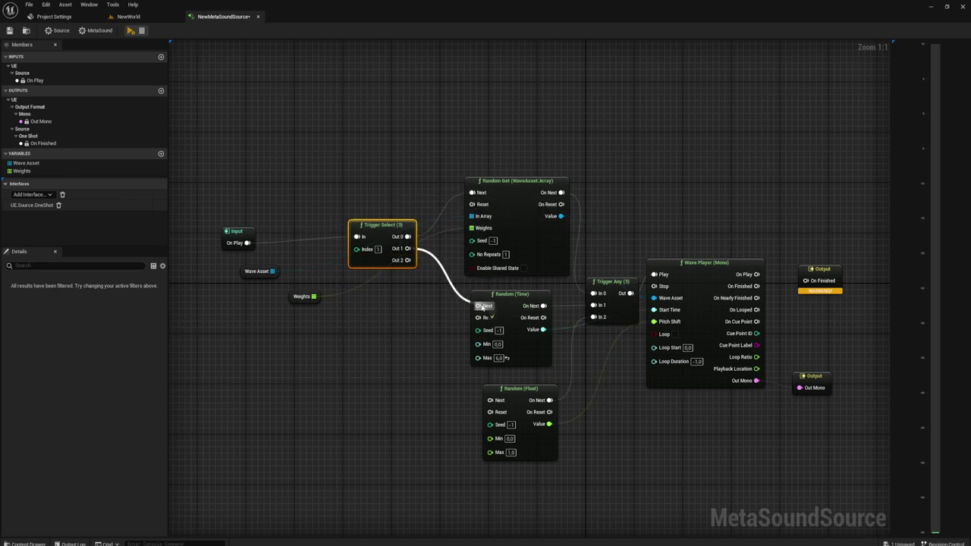
drag(407, 260, 490, 400)
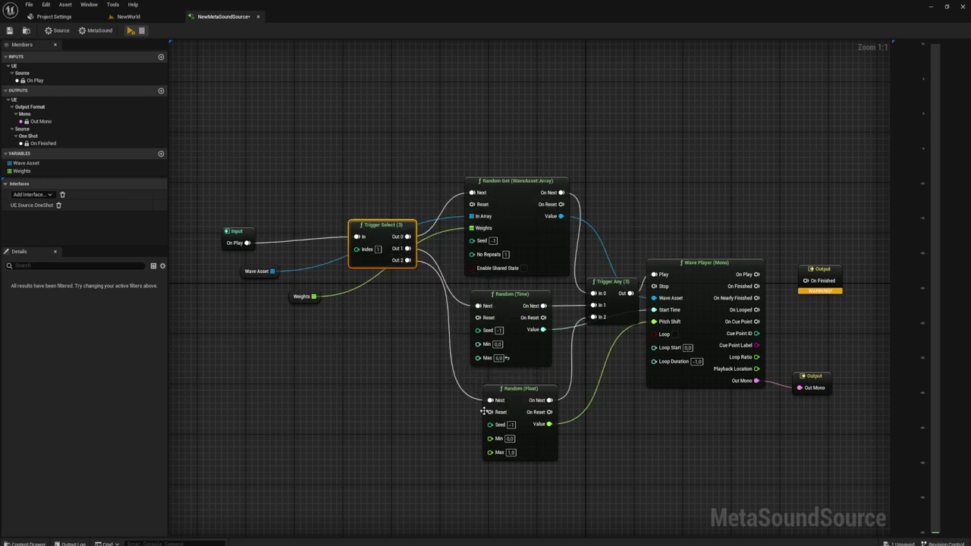
click(374, 290)
right_drag(374, 291, 396, 264)
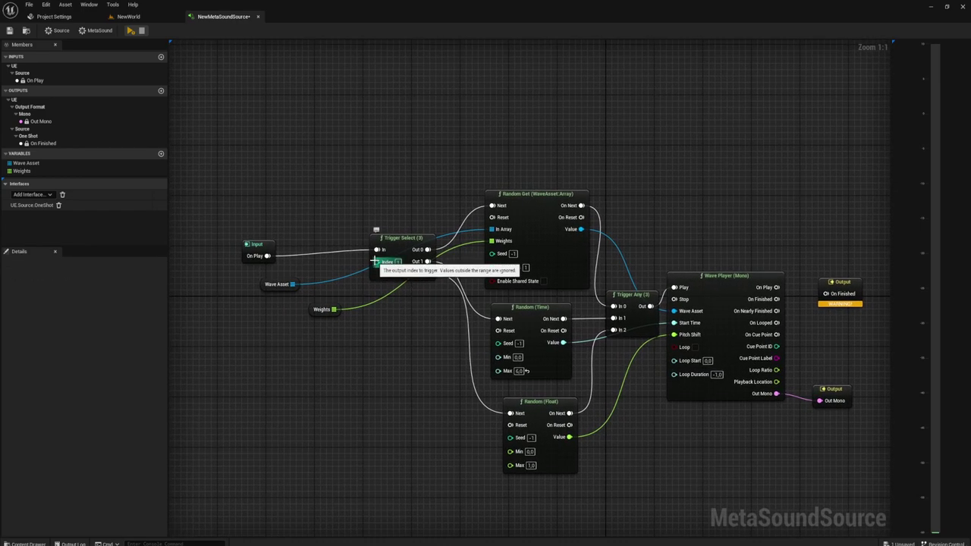
- Break the Out 0 link to Random Get and select the Trigger Select node
drag(374, 263, 353, 291)
click(317, 219)
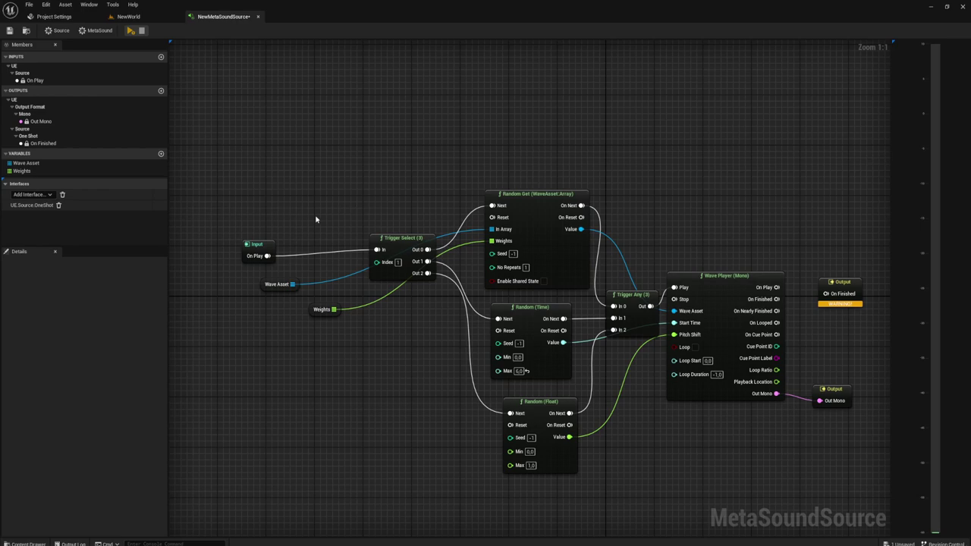
drag(267, 255, 281, 260)
click(373, 216)
click(569, 279)
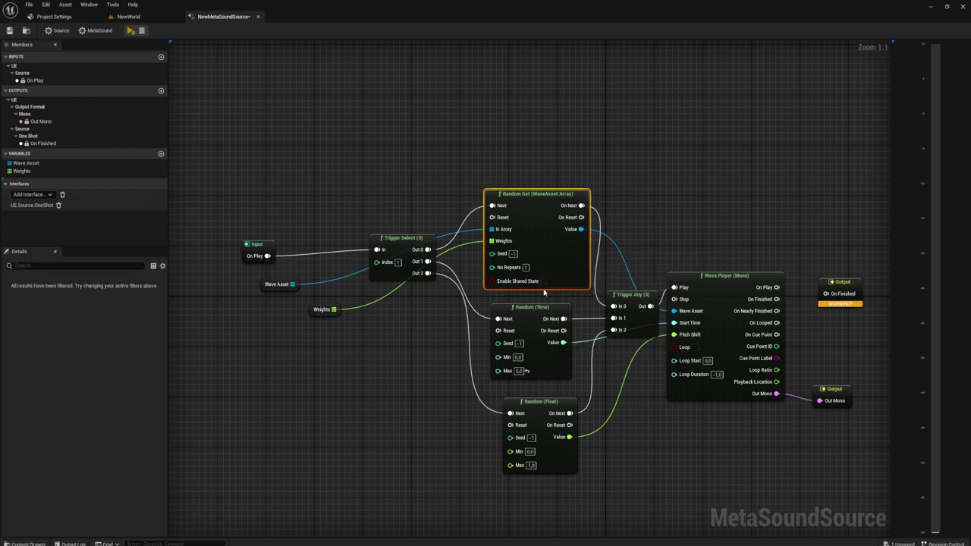
drag(469, 161, 606, 233)
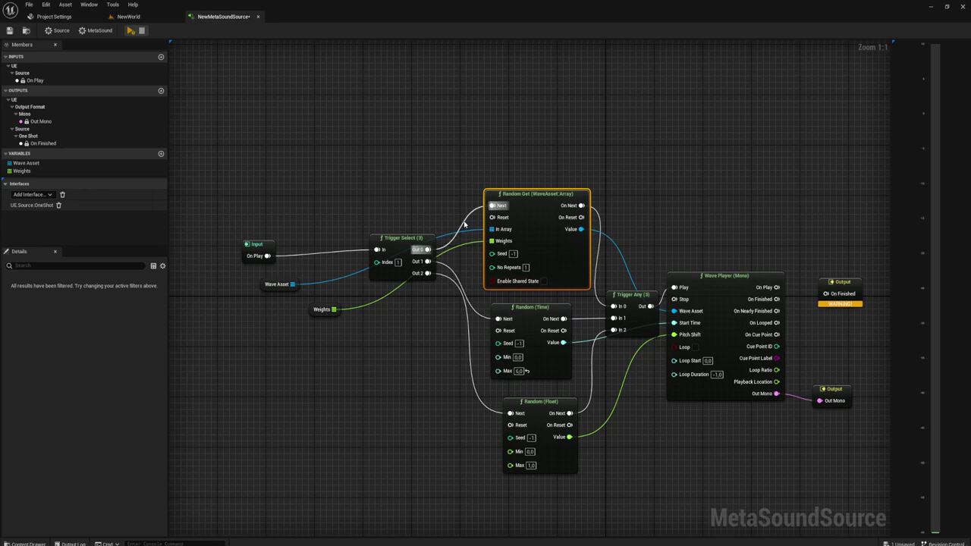
alt+click(423, 251)
drag(368, 183, 417, 306)
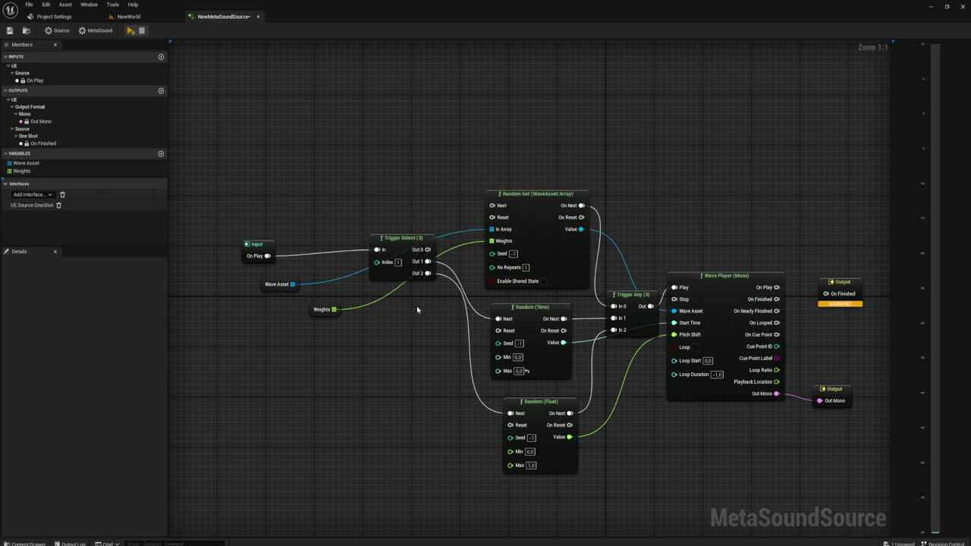
click(397, 256)
- Delete the Trigger Select and Trigger Any nodes
key(Delete)
click(635, 311)
key(Delete)
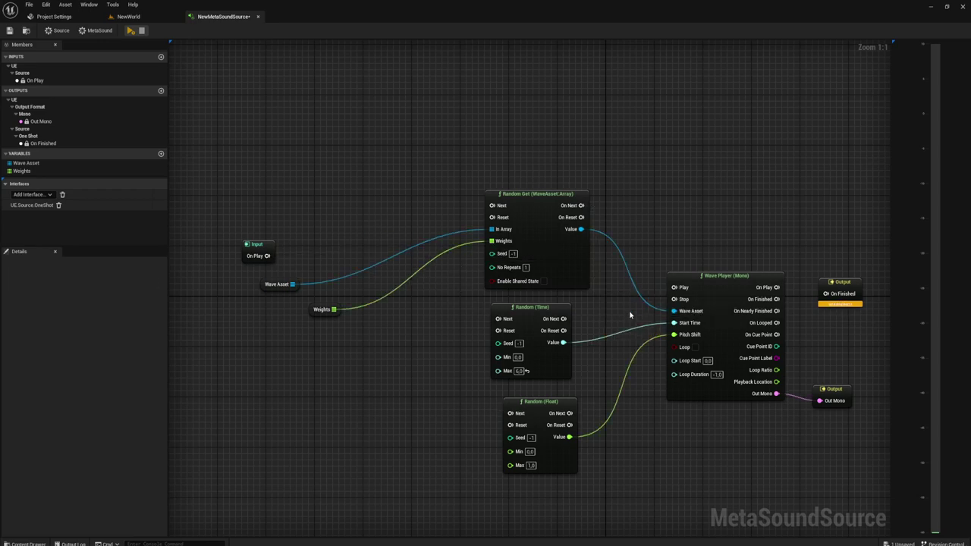
- Chain On Play into Random Get, then Random (Time) and Random (Float) in series
mouse_move(497, 194)
mouse_down()
mouse_move(338, 213)
mouse_move(412, 262)
mouse_up()
mouse_move(525, 318)
mouse_down()
mouse_move(515, 262)
mouse_move(460, 249)
mouse_up()
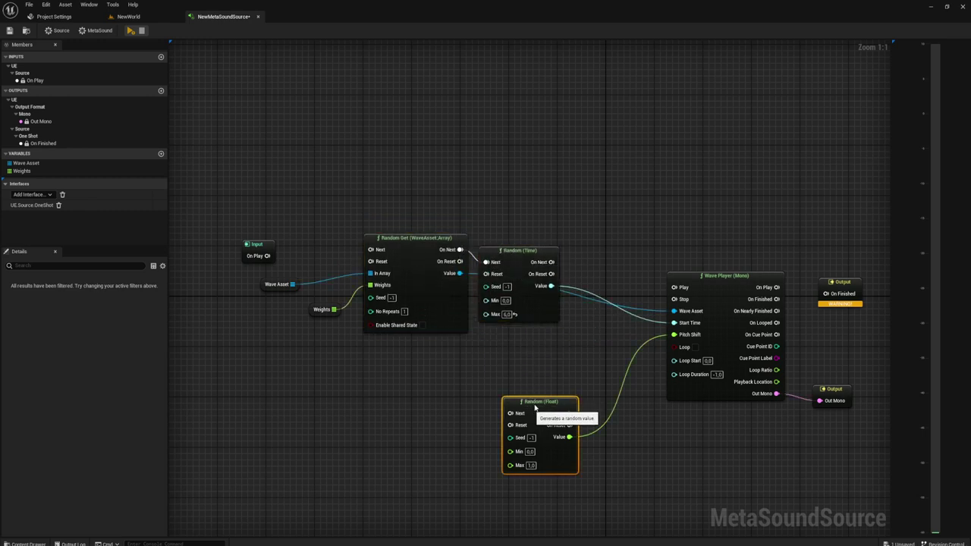
mouse_move(532, 405)
mouse_down()
mouse_move(592, 247)
mouse_move(572, 258)
mouse_move(673, 287)
mouse_up()
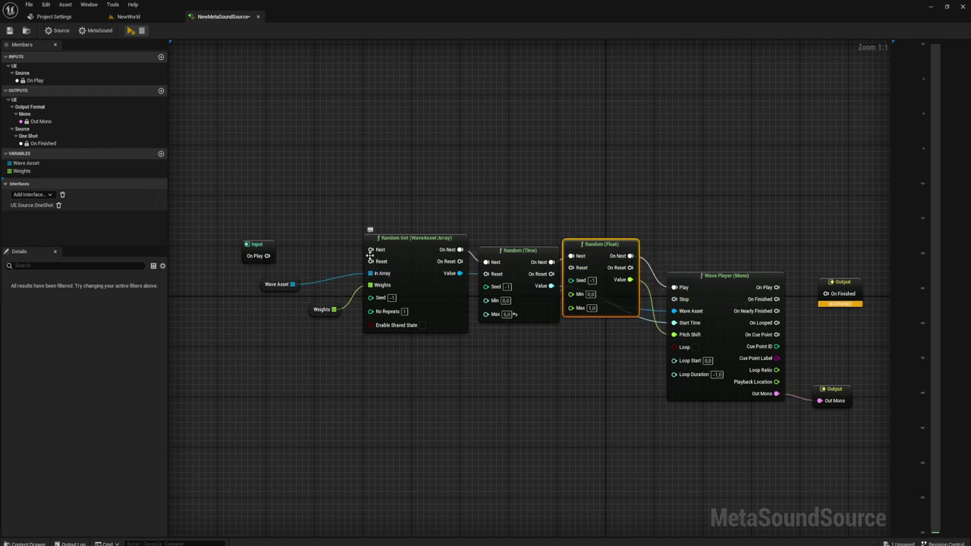
drag(371, 255, 267, 256)
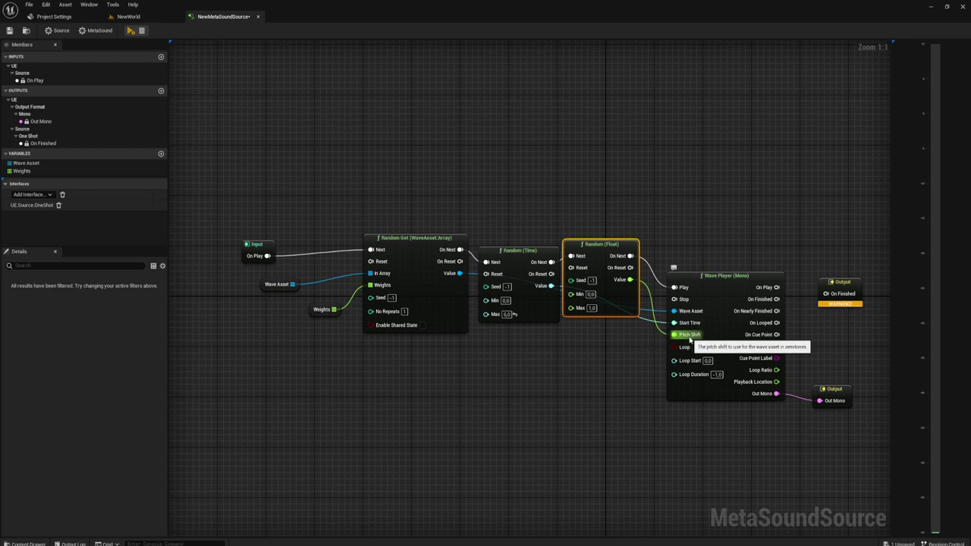
drag(595, 254, 601, 255)
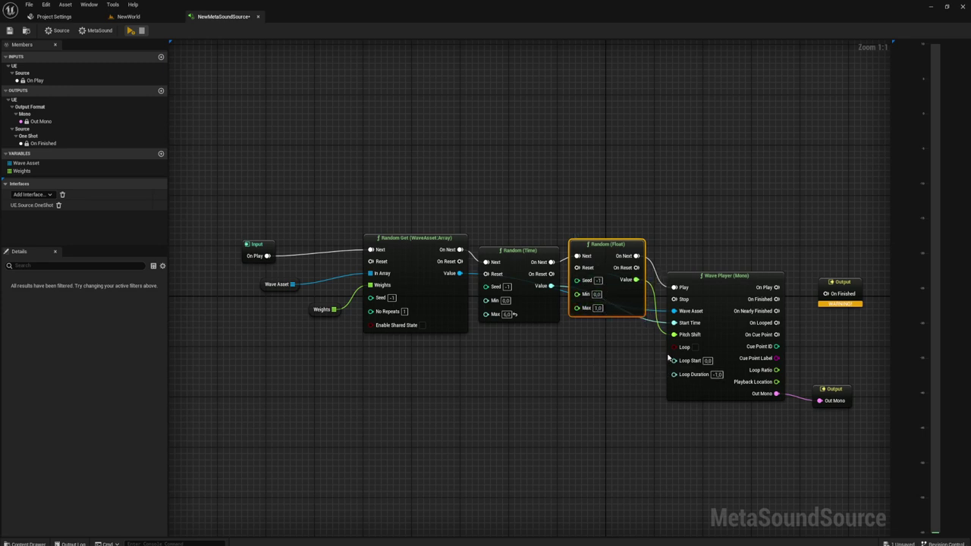
- Add a Random (Bool) node for Loop, discarding an extra Random Get (Bool:Array) node
drag(673, 346, 613, 372)
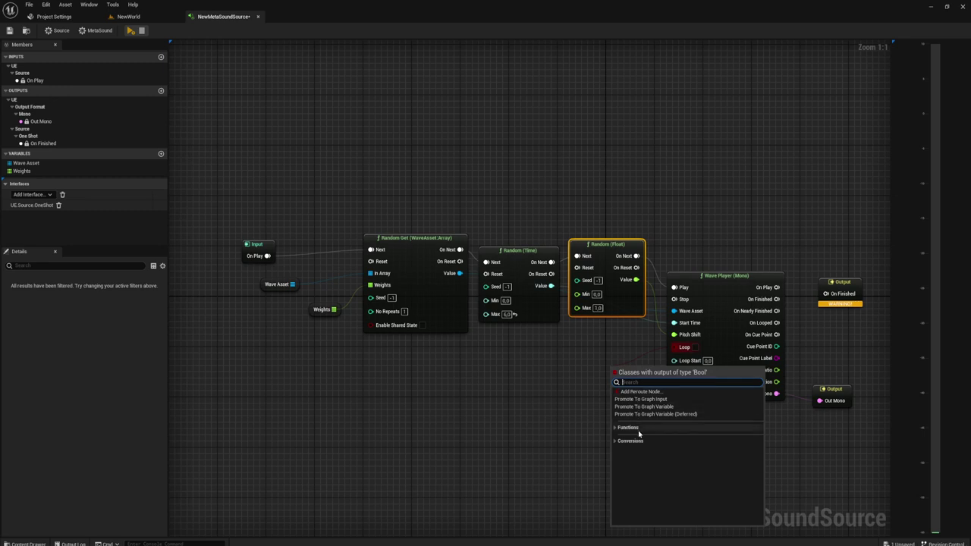
text(ran)
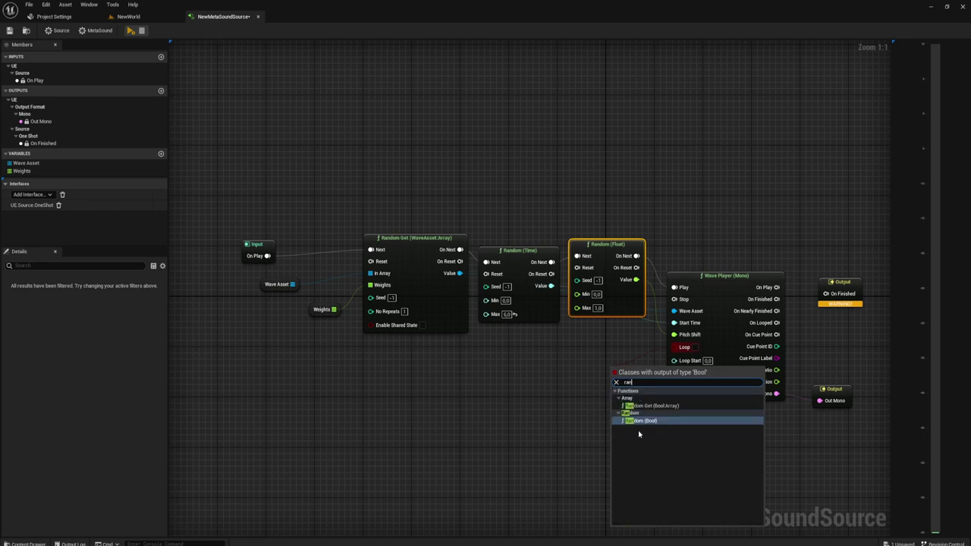
click(644, 421)
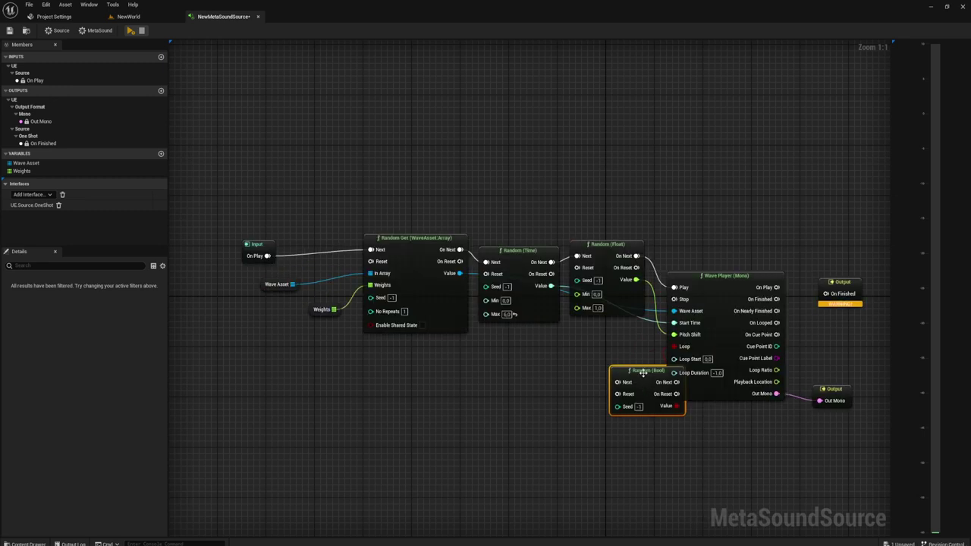
drag(643, 373, 609, 347)
drag(673, 347, 619, 427)
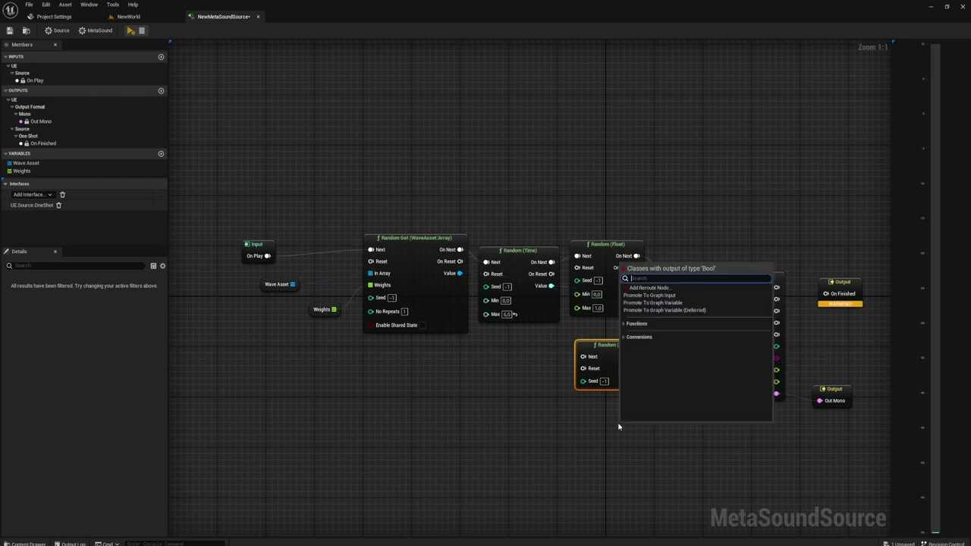
text(rand)
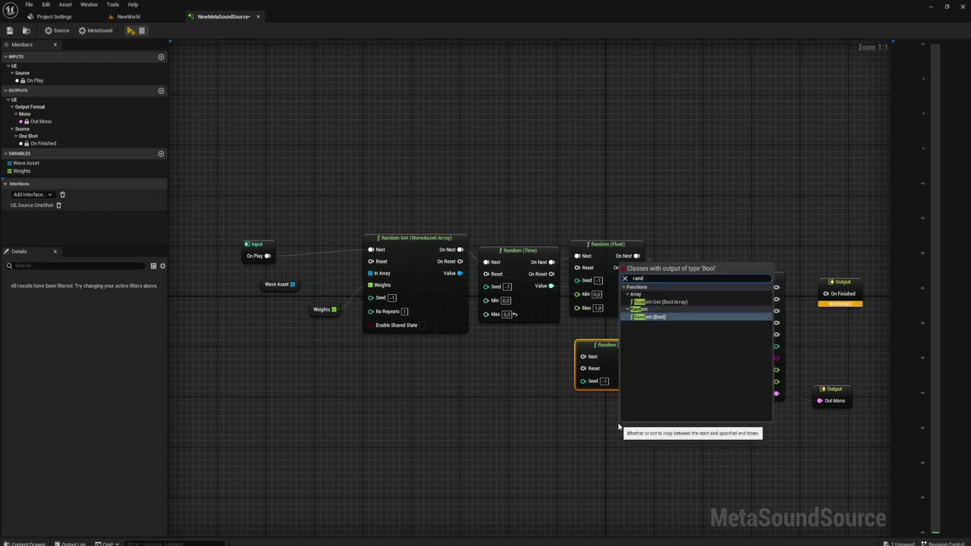
click(670, 302)
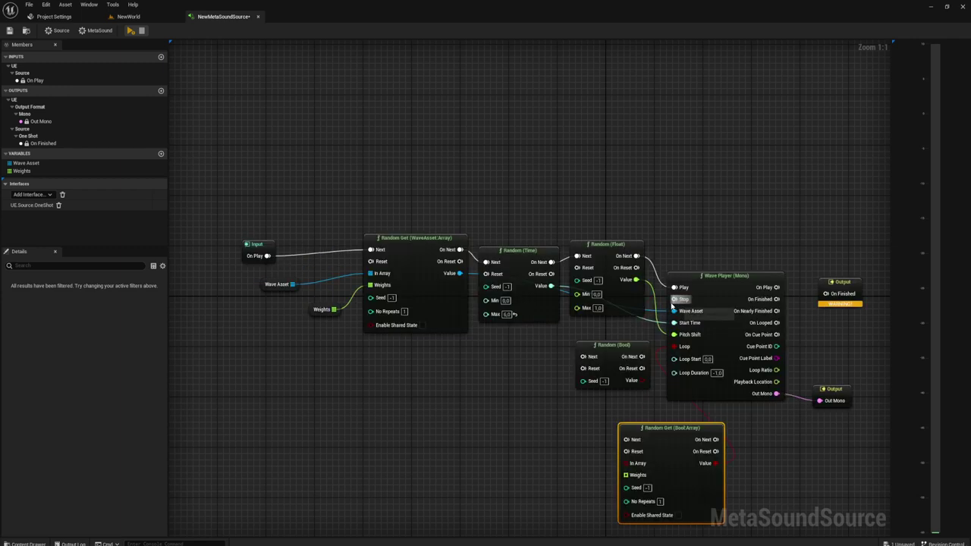
mouse_move(678, 440)
mouse_down()
mouse_move(599, 419)
mouse_move(592, 393)
mouse_up()
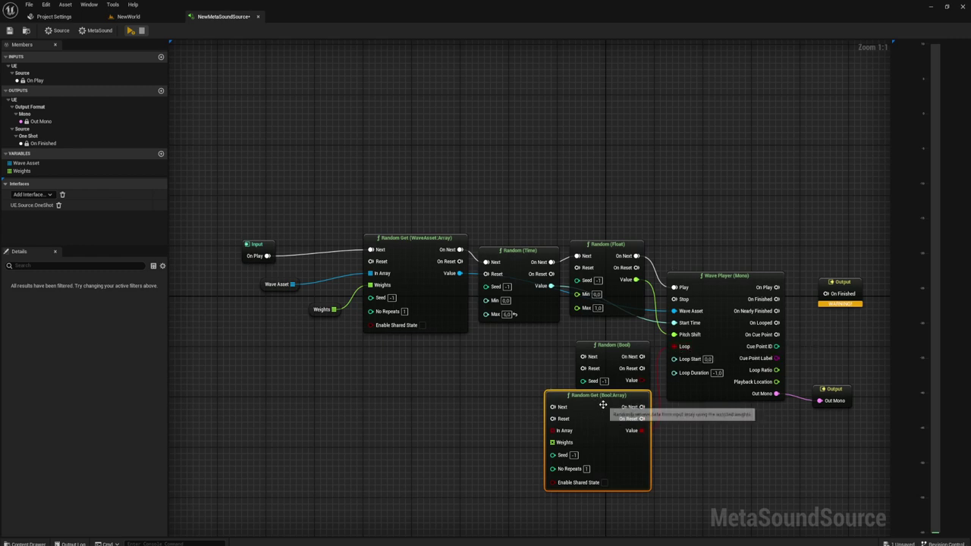
key(Delete)
- Wire Random (Bool) into Loop, triggered from Random (Float) On Next and firing Play
drag(642, 380, 674, 347)
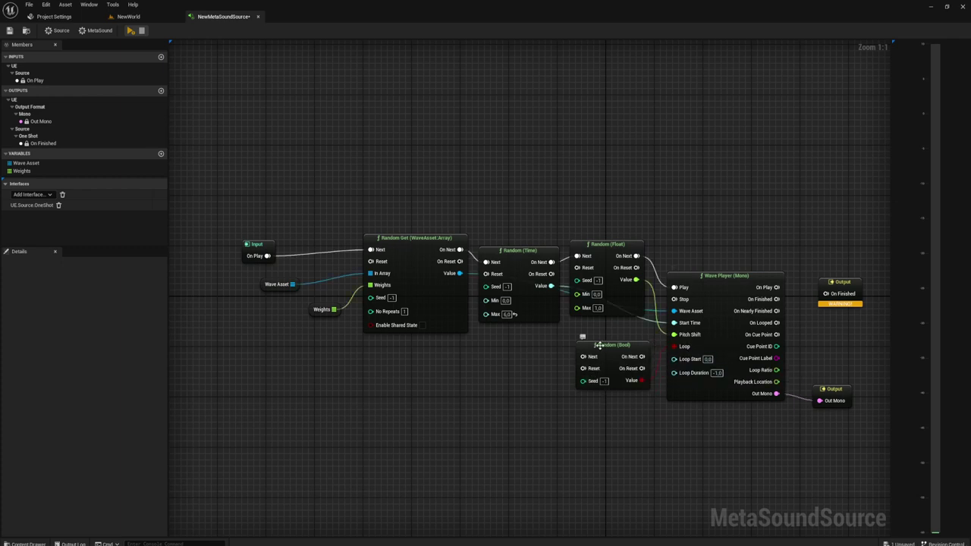
drag(582, 357, 635, 277)
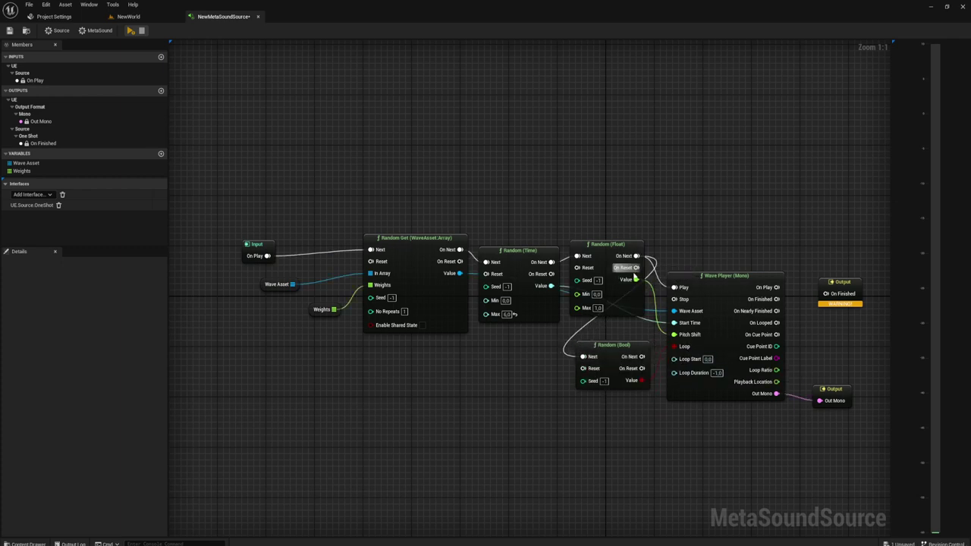
drag(643, 356, 673, 287)
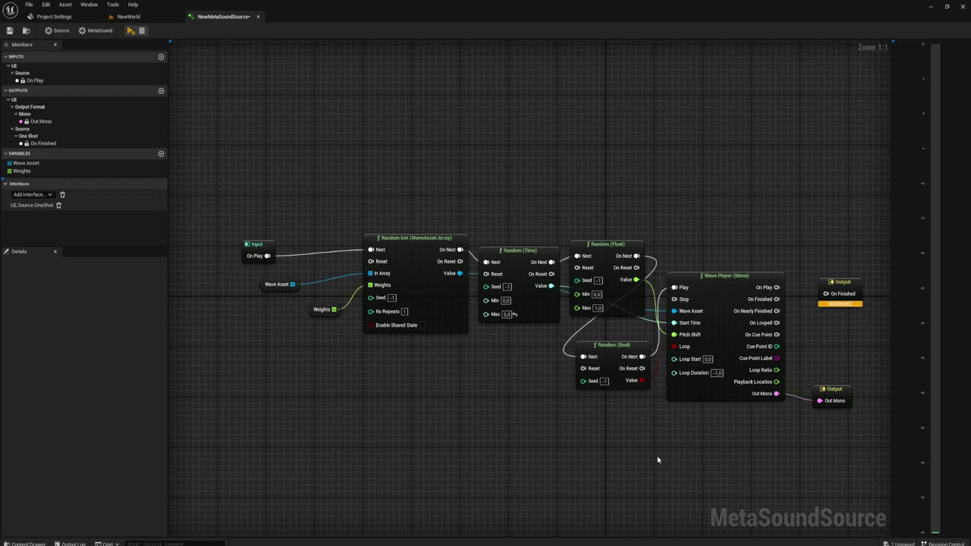
mouse_move(656, 460)
right_down()
mouse_move(534, 413)
mouse_move(608, 419)
right_up()
- Shift Random (Bool), Wave Player and Output right, and lower the Input-to-Random (Float) group
drag(206, 208, 255, 195)
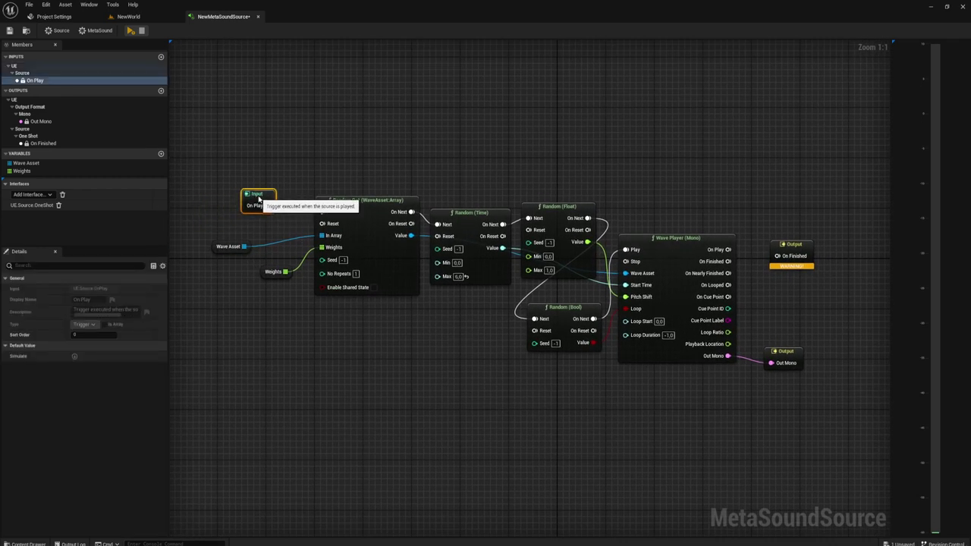
drag(600, 430, 792, 303)
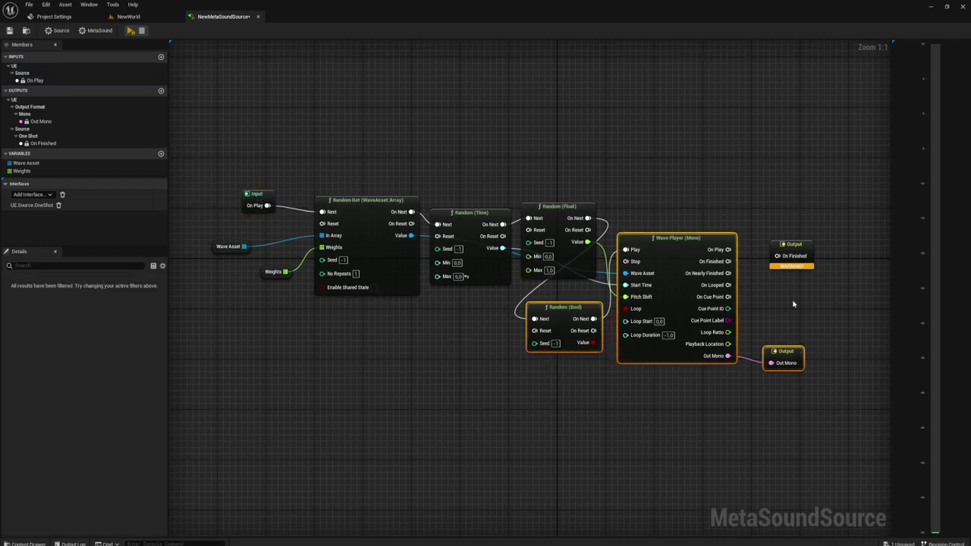
drag(670, 236, 748, 283)
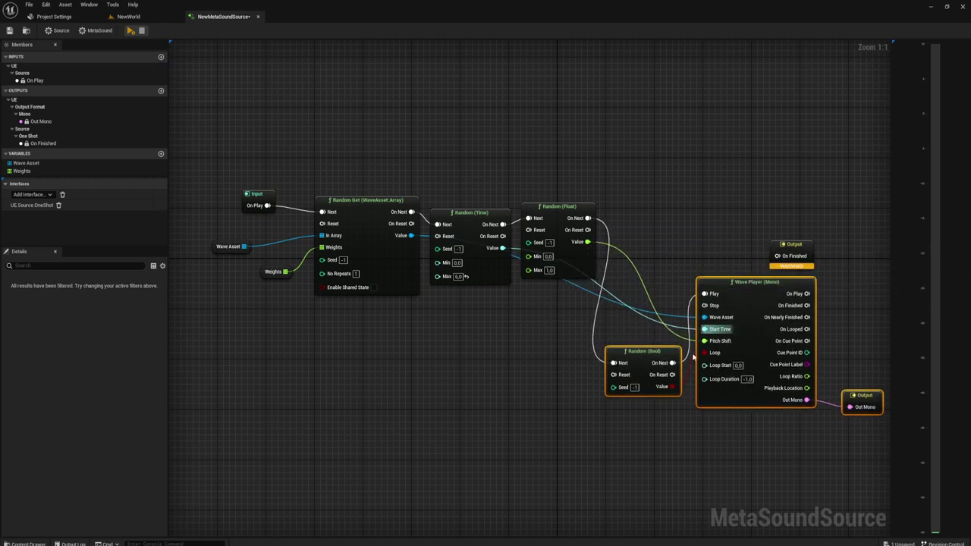
click(591, 462)
right_drag(592, 462, 615, 436)
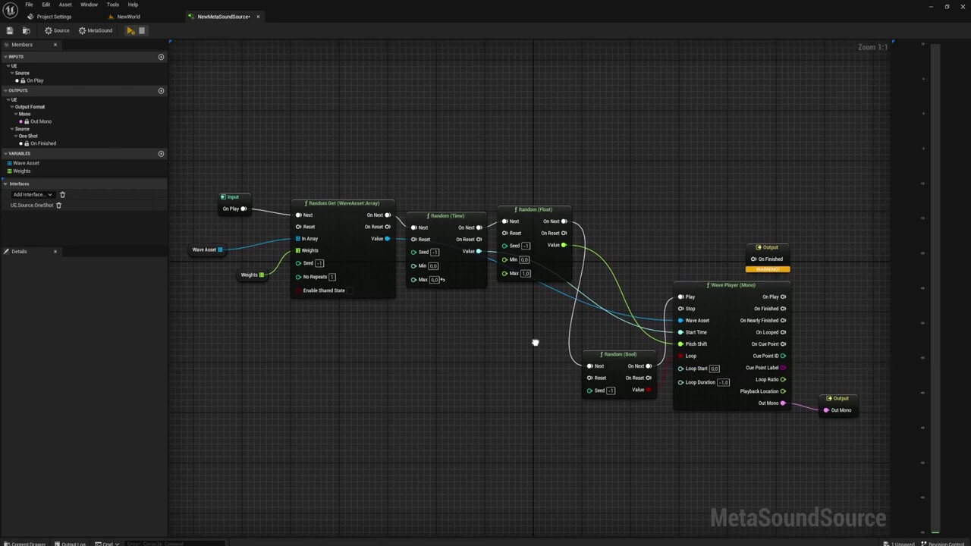
right_drag(568, 343, 282, 358)
mouse_move(250, 318)
mouse_down()
mouse_move(538, 178)
mouse_move(600, 184)
mouse_up()
drag(603, 230, 597, 319)
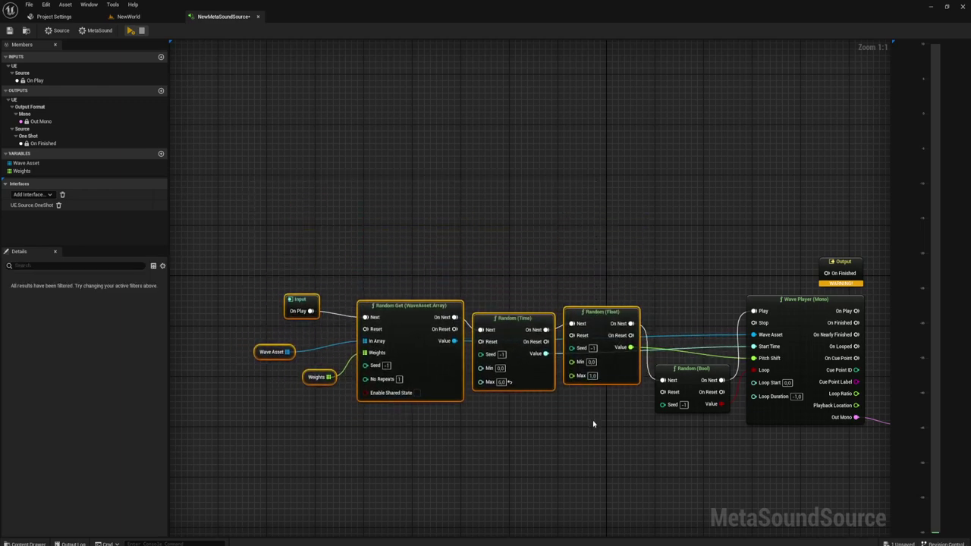
right_drag(594, 422, 553, 351)
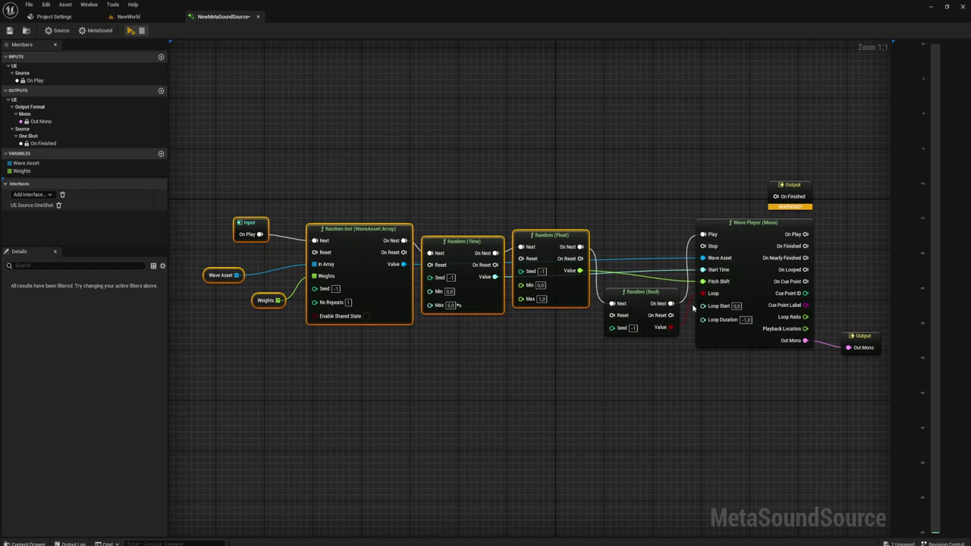
- Add a Random (Time) node on Loop Start, then delete it again
drag(703, 306, 675, 357)
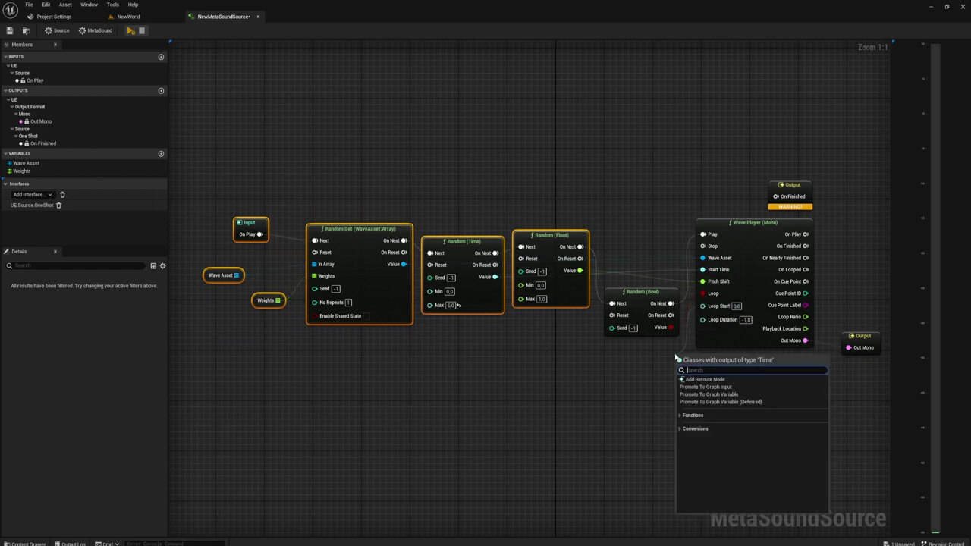
text(ra)
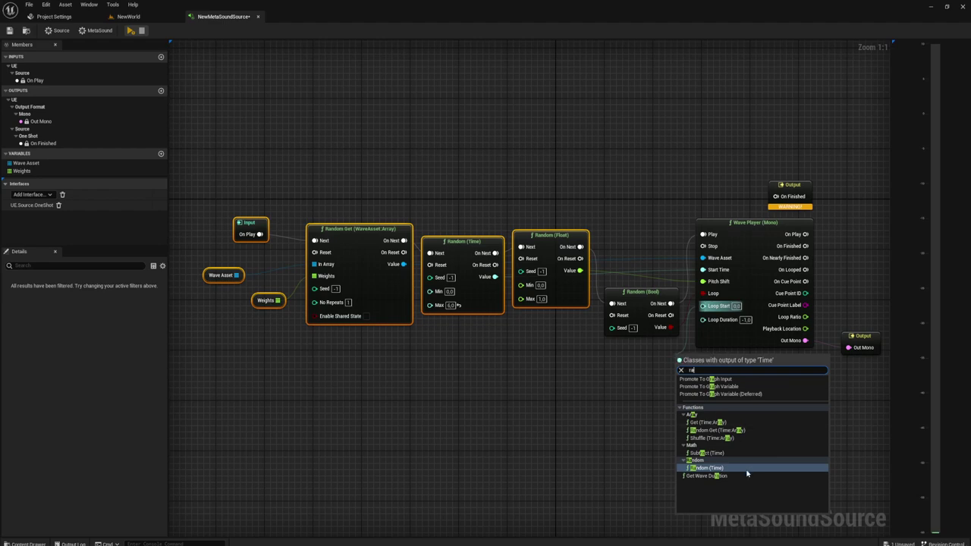
click(719, 471)
drag(714, 382, 650, 378)
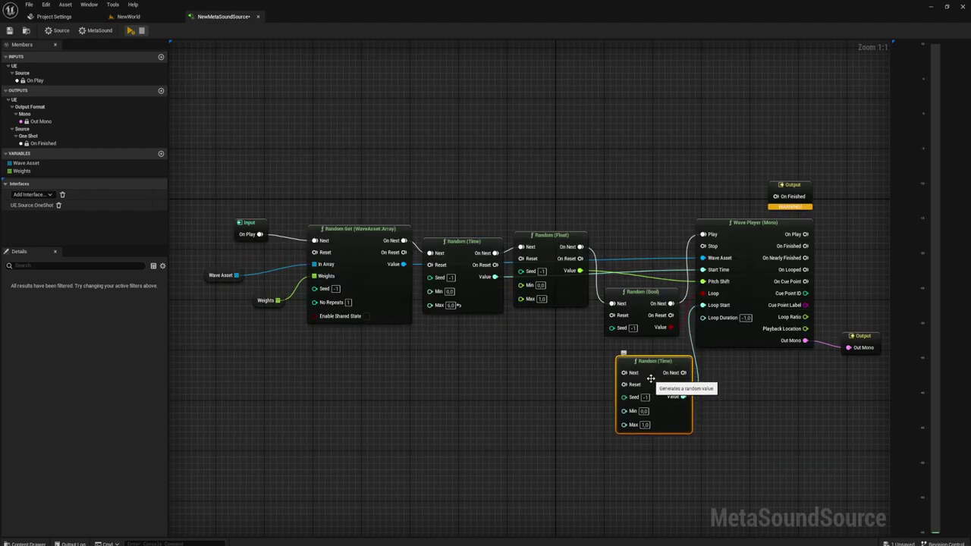
key(Delete)
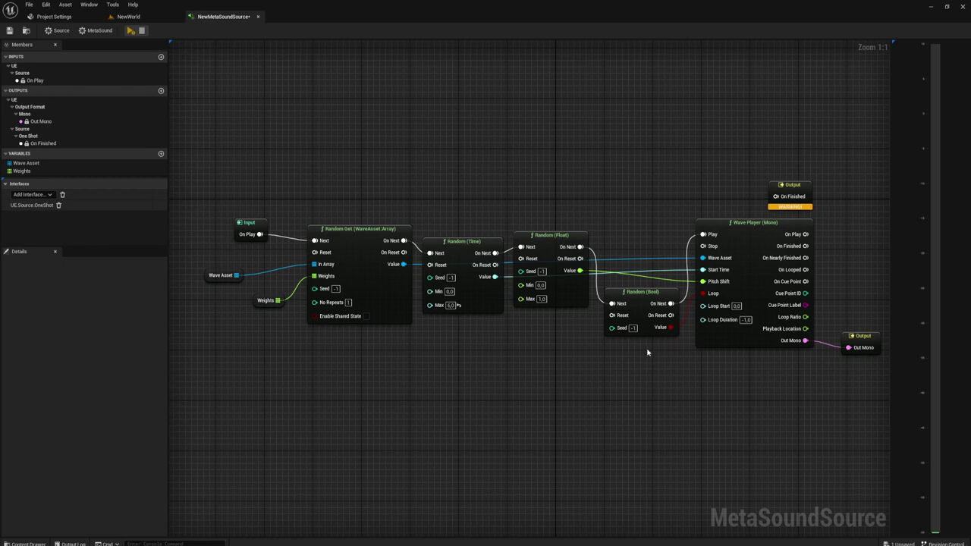
- Move Random (Bool) above the chain and review the full node layout
drag(641, 292, 641, 198)
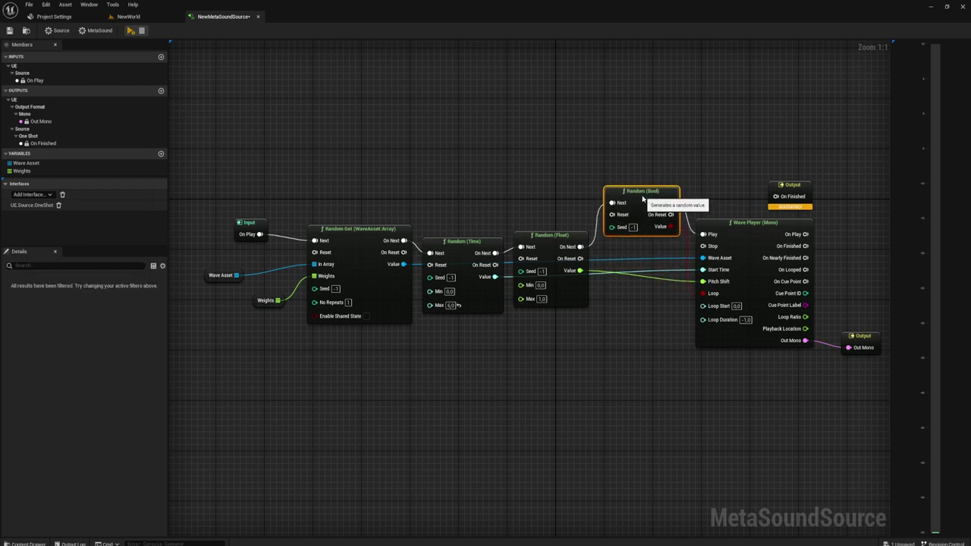
click(607, 319)
right_drag(565, 342, 555, 321)
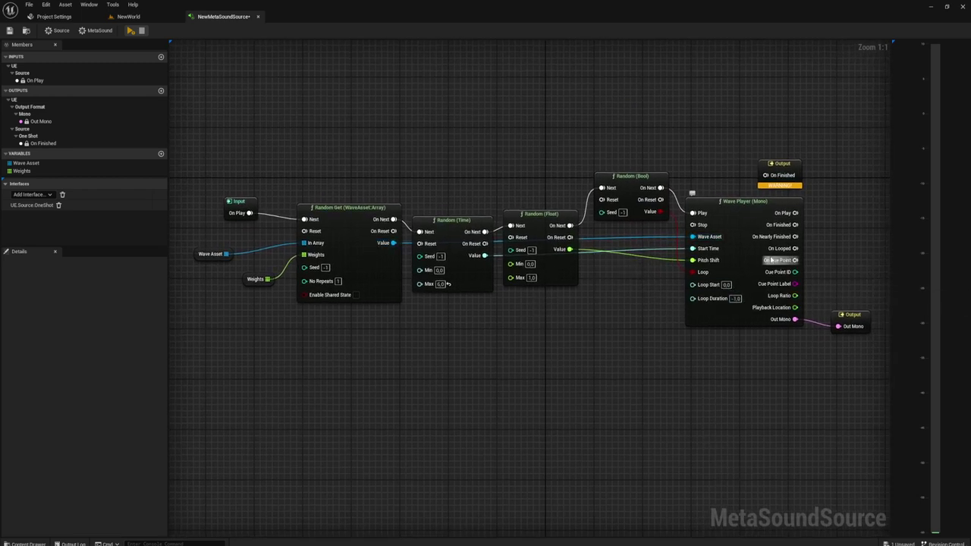
right_drag(830, 227, 826, 239)
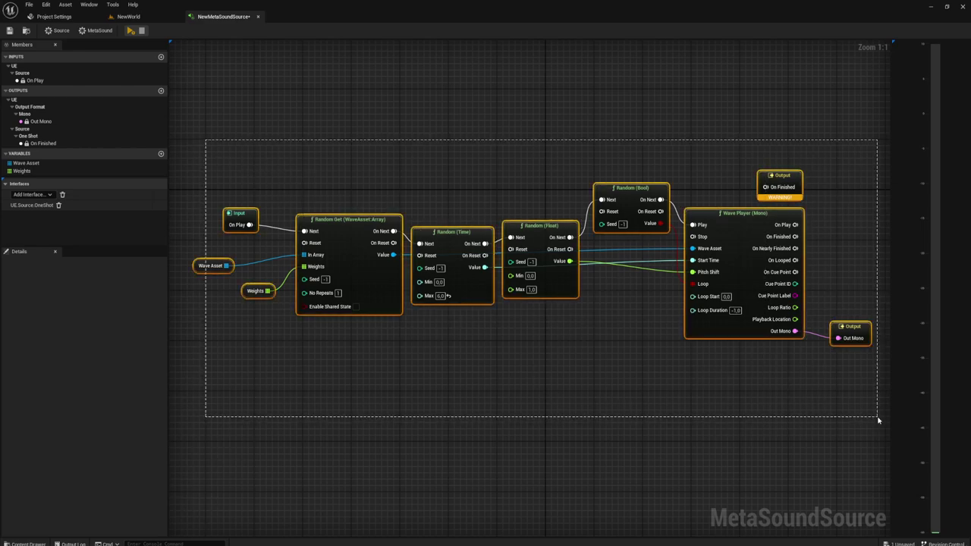
drag(204, 142, 878, 418)
click(588, 373)
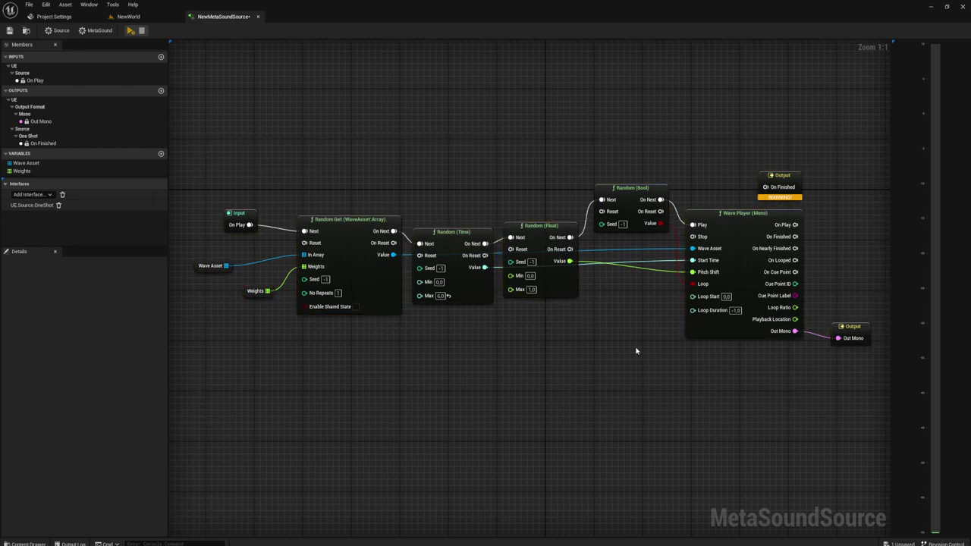